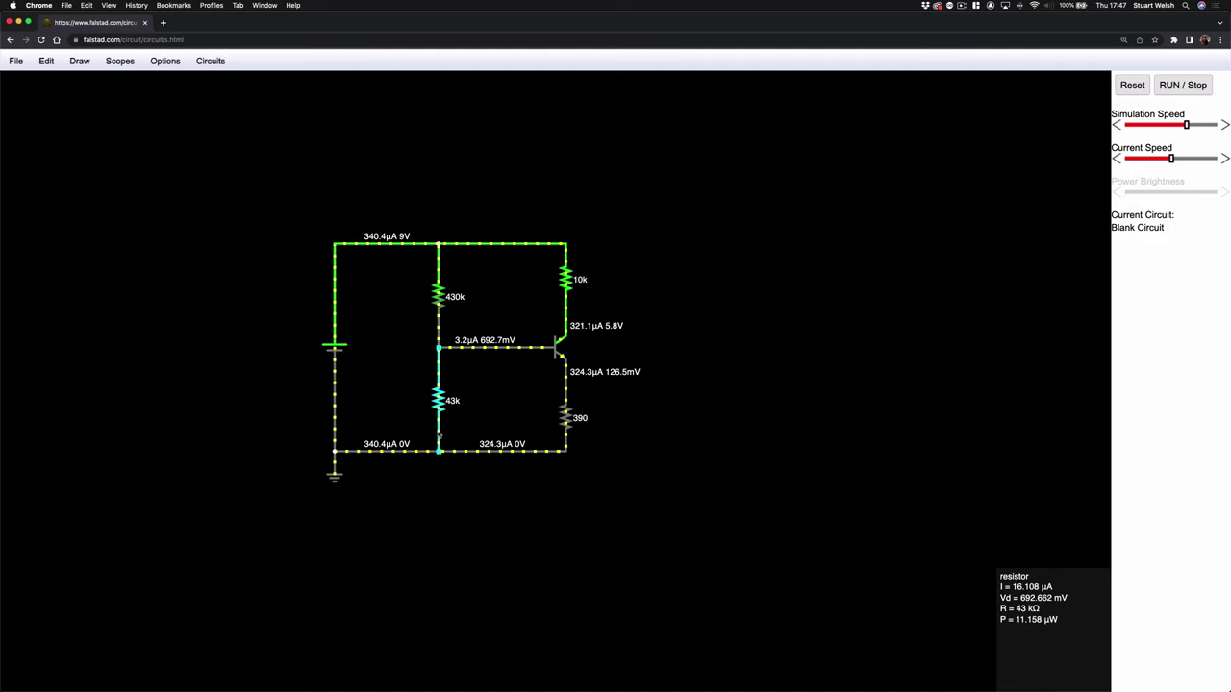
Step: Shorten the 43k resistor's lower end and bridge the gap to the bottom rail with a wire
scroll(439, 416, "down", 1)
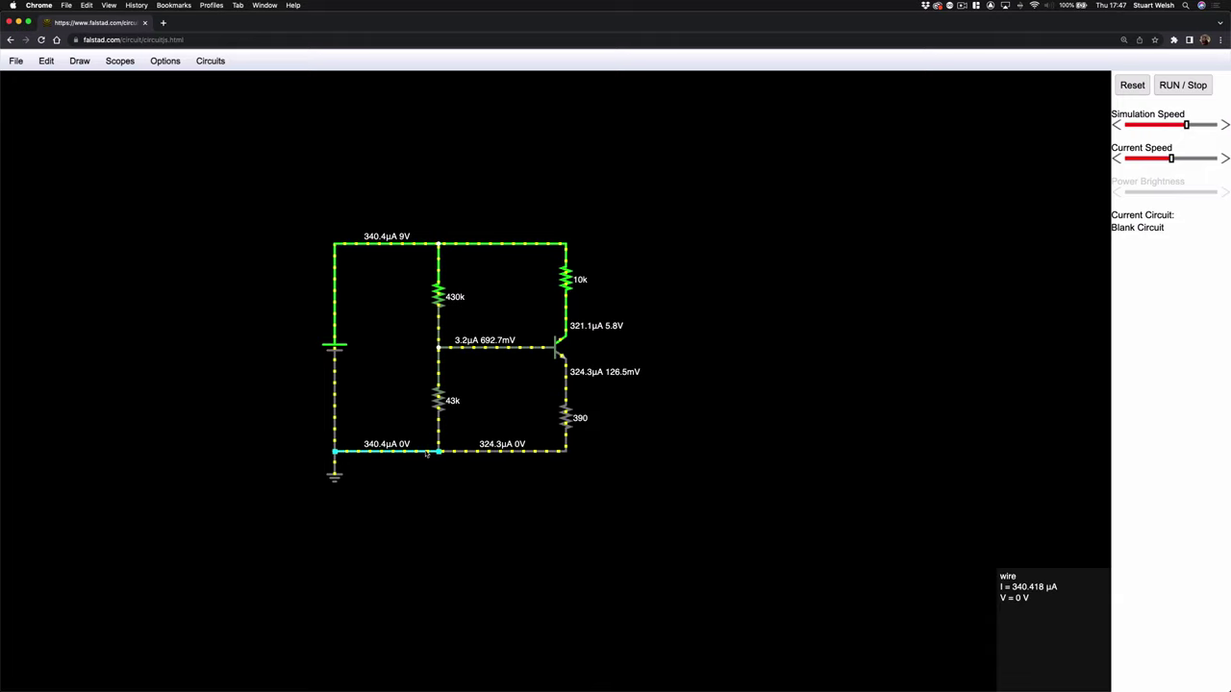
left_click_drag(437, 452, 437, 419)
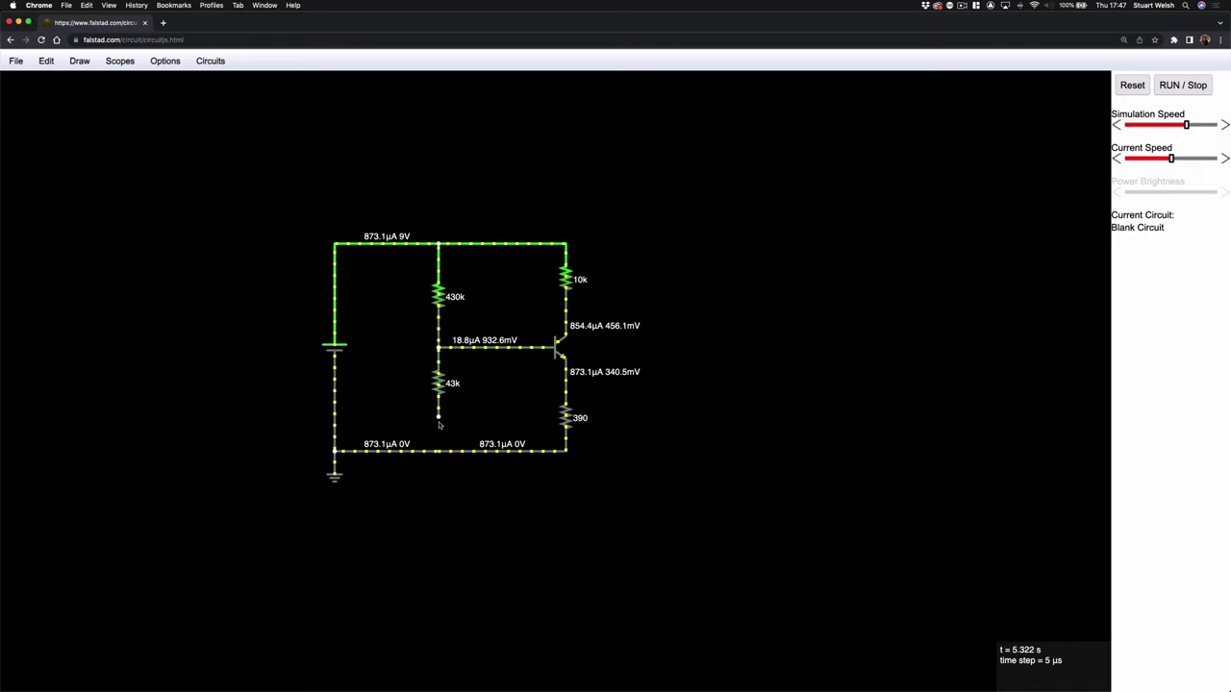
key("w")
left_click_drag(438, 418, 438, 432)
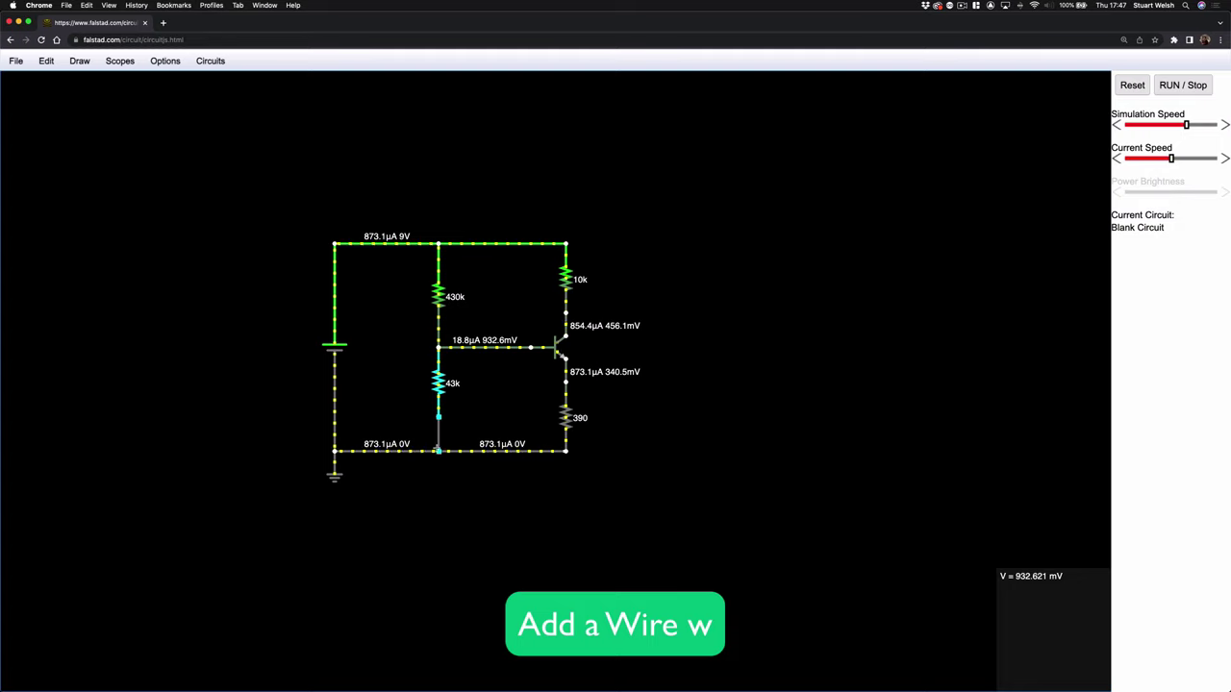
Step: Show only the current on the new wire below the 43k resistor
double_click(437, 435)
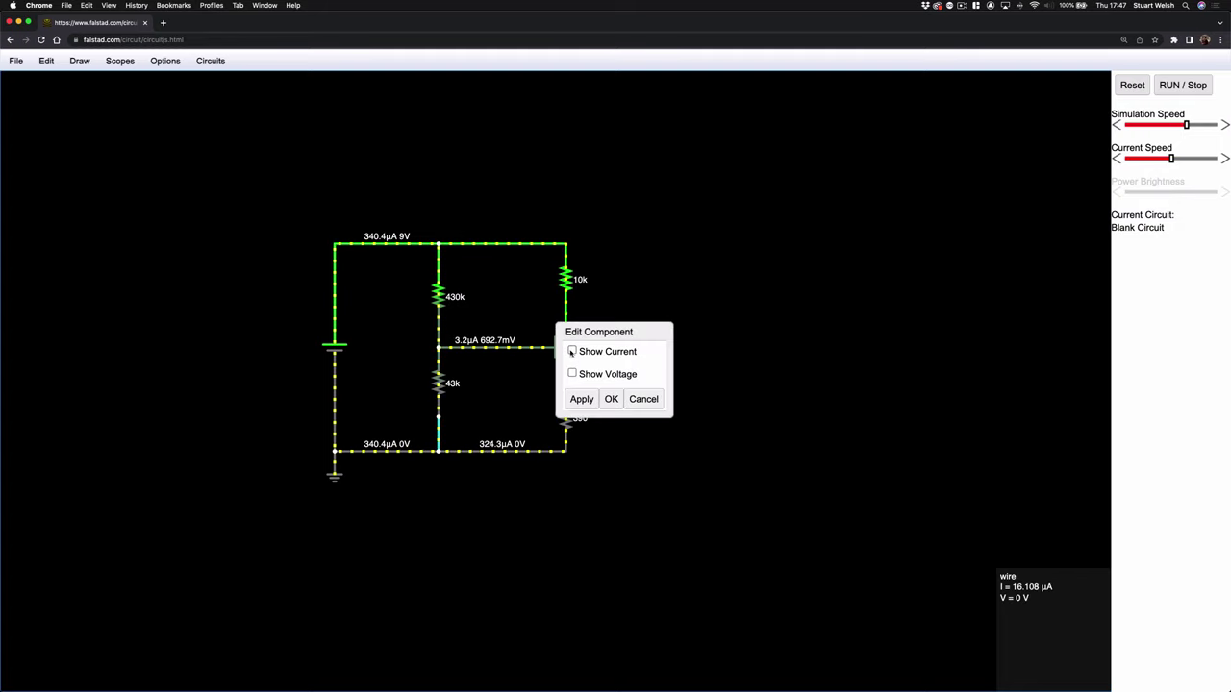
left_click(572, 352)
left_click(572, 373)
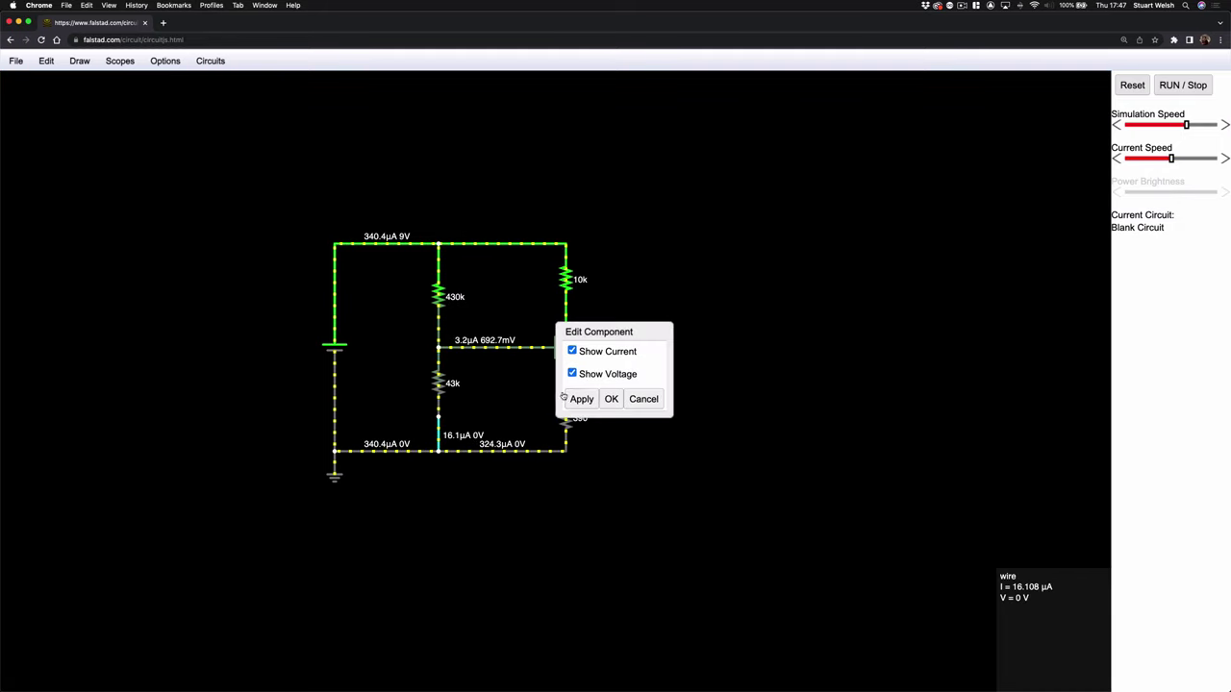
left_click(573, 373)
left_click(610, 400)
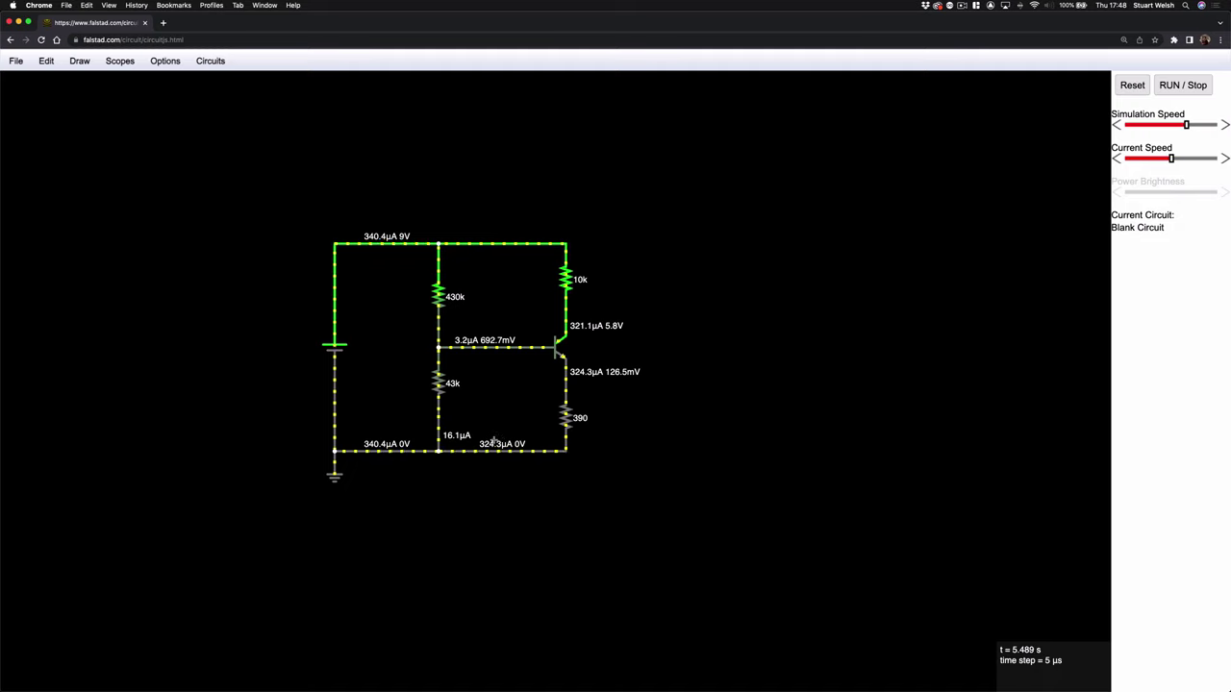
Step: Show the current on the supply wire between the 430k branch and the 10k resistor
double_click(490, 244)
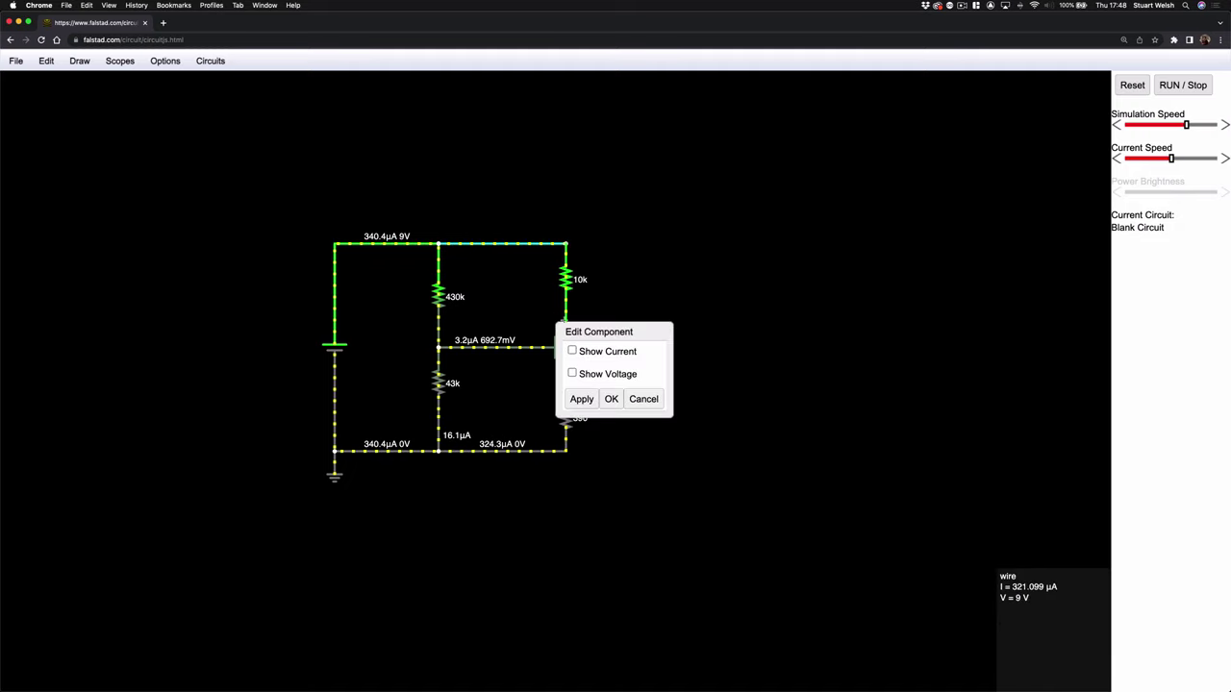
left_click(572, 352)
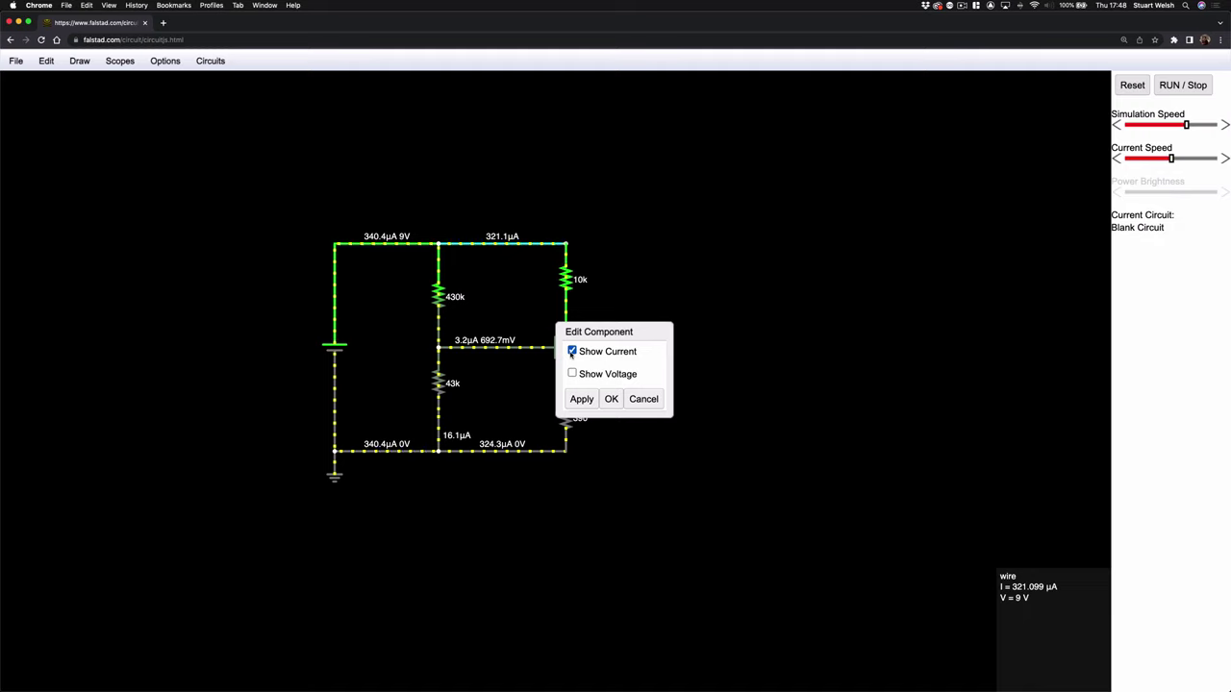
left_click(611, 400)
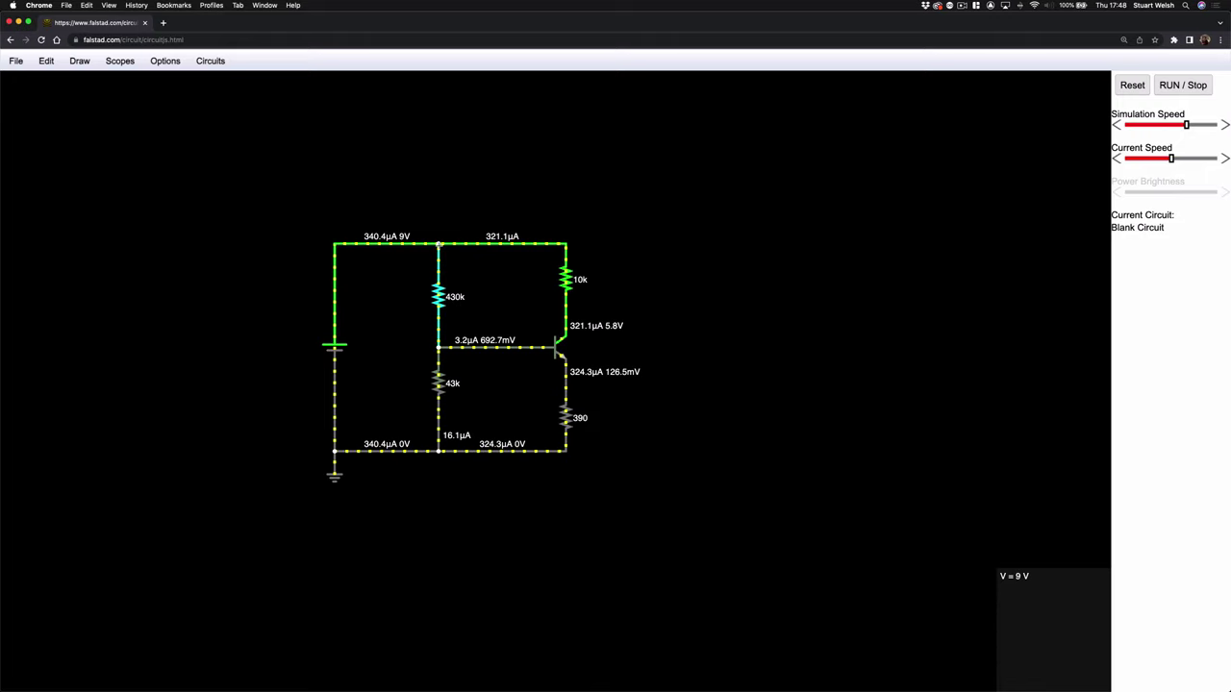
Step: Shorten the 430k resistor's upper end and place a duplicate of the current-reading wire in the gap to the supply rail
left_click_drag(438, 244, 439, 268)
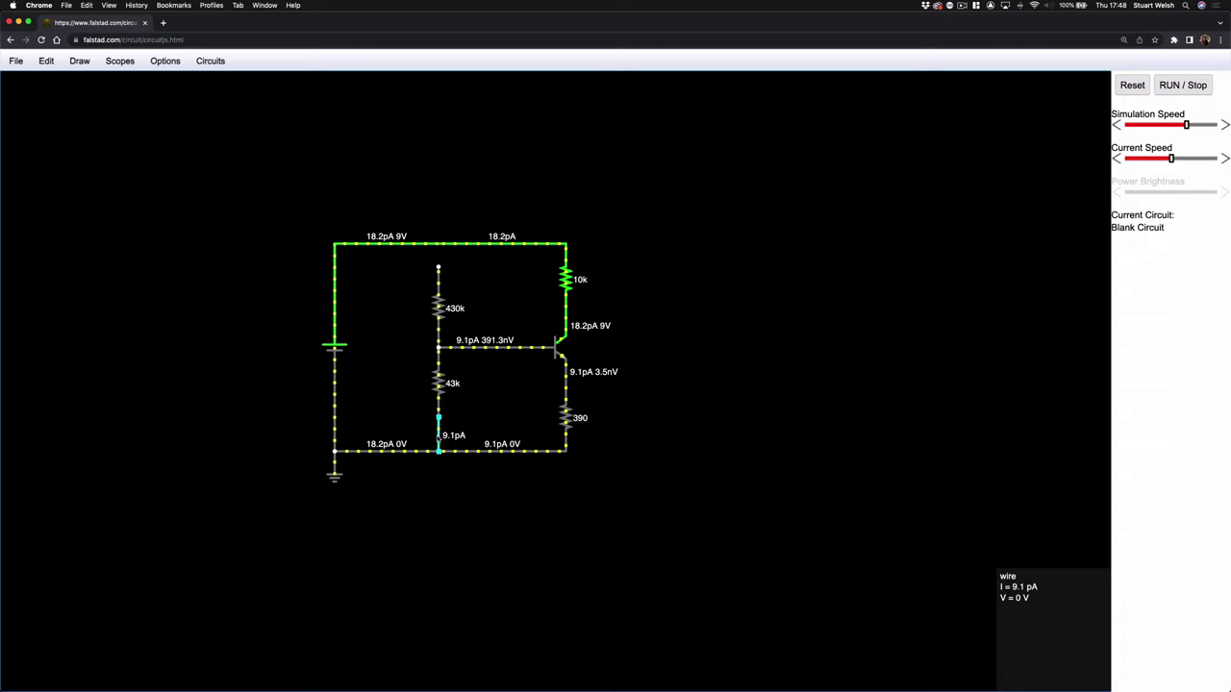
key("super+d")
left_click_drag(438, 438, 440, 277)
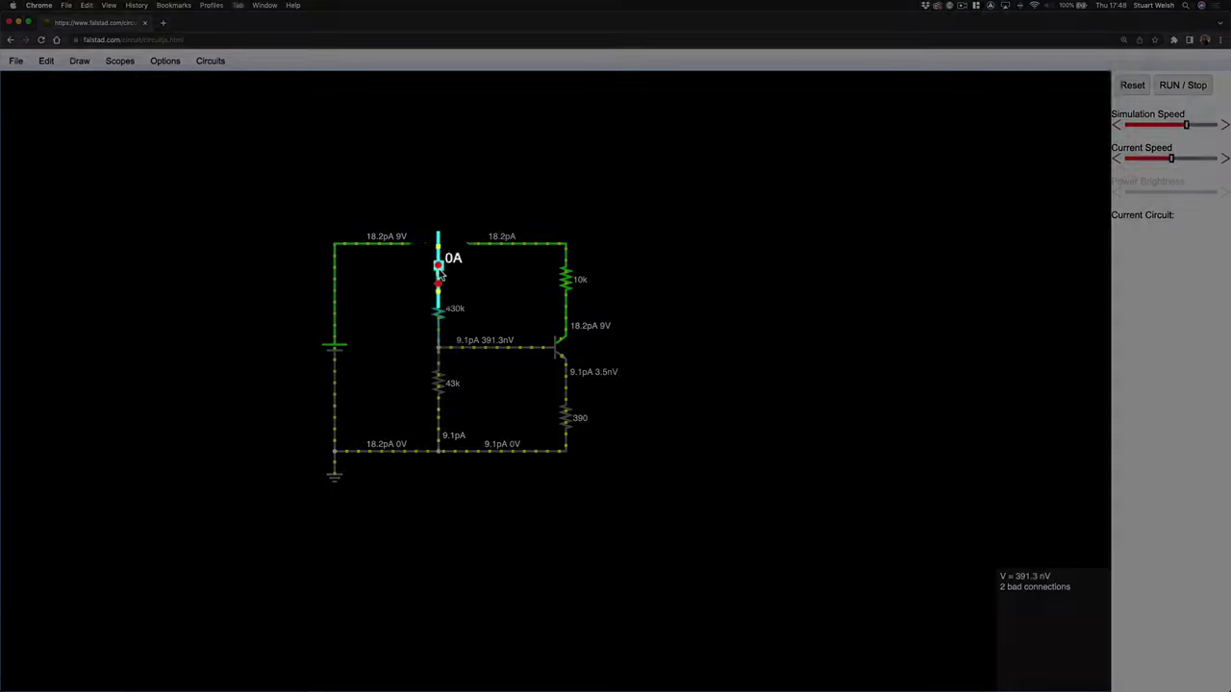
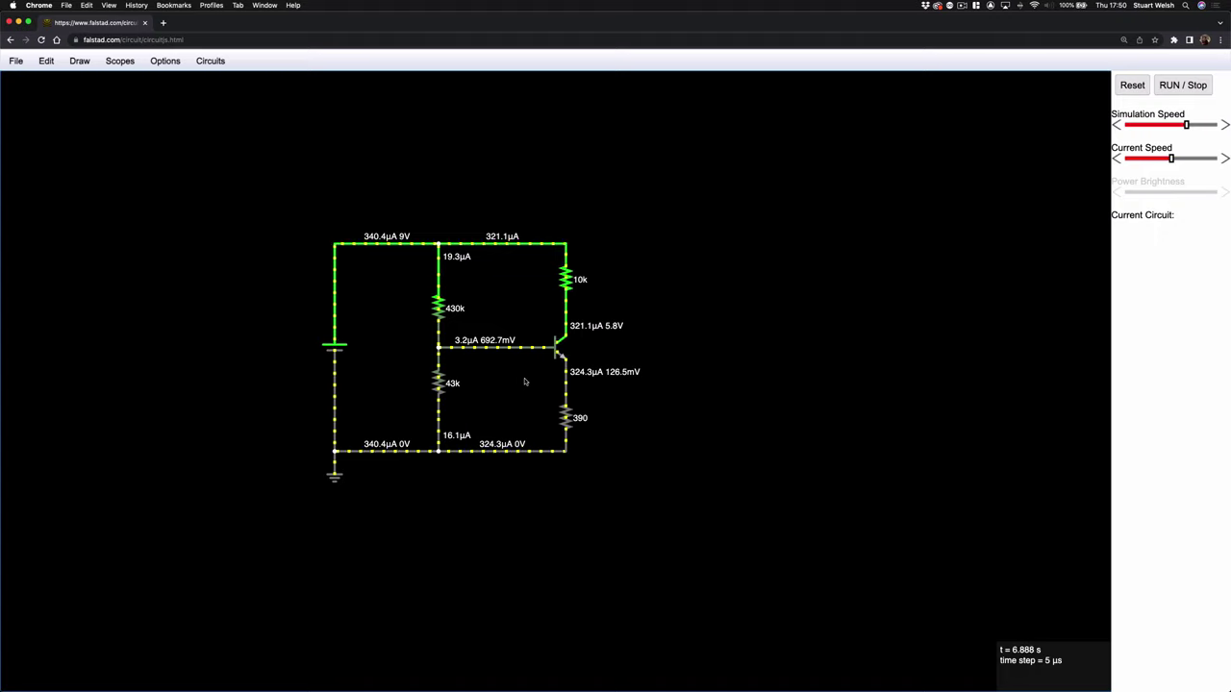
Step: Add a 0.1 µF input capacitor at the junction of the 430k and 43k resistors, then lengthen its free lead outward
key("c")
left_click_drag(388, 348, 438, 348)
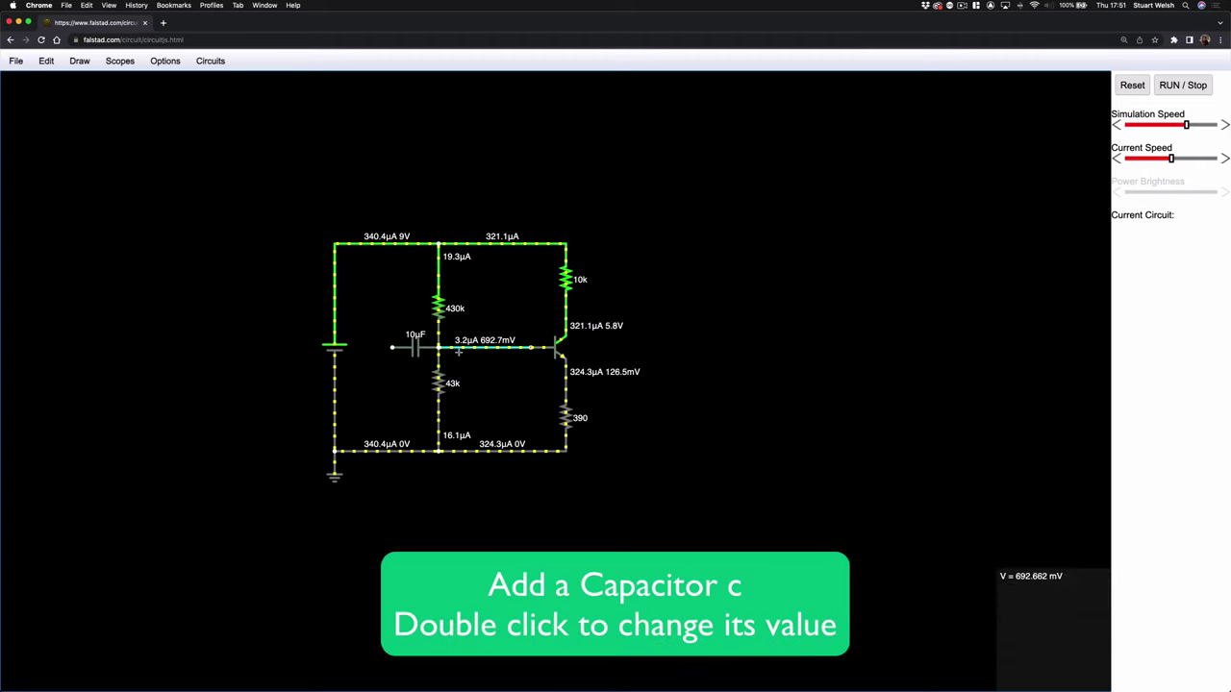
double_click(419, 350)
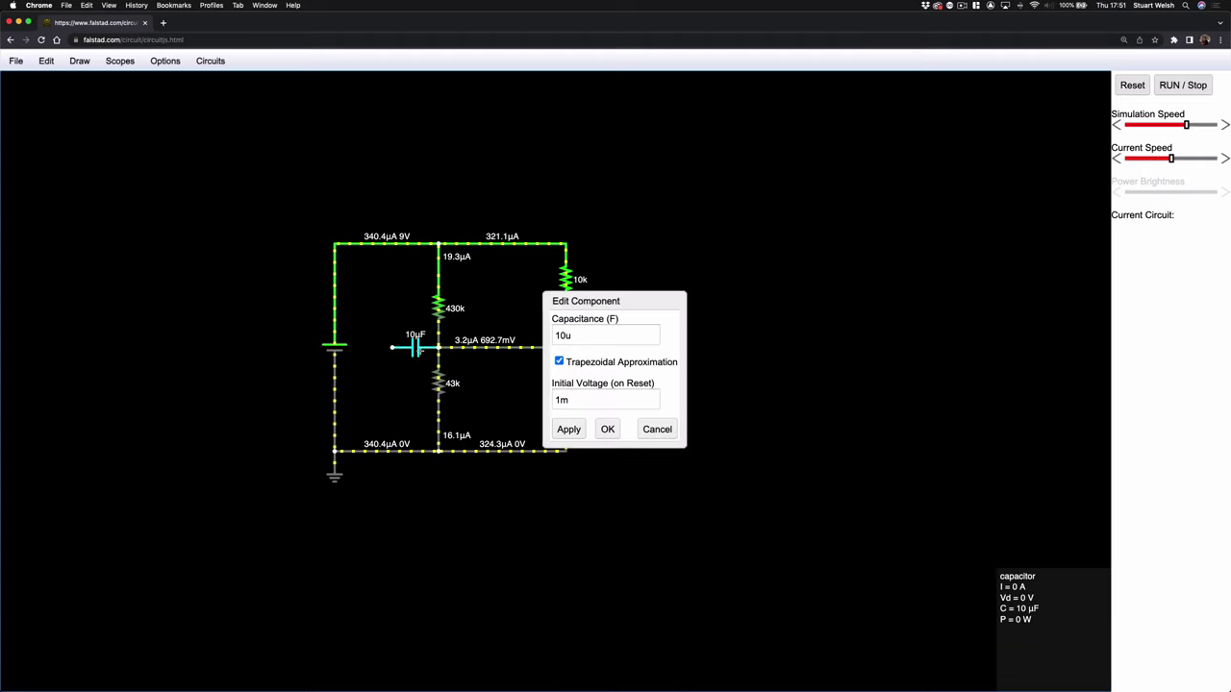
double_click(553, 335)
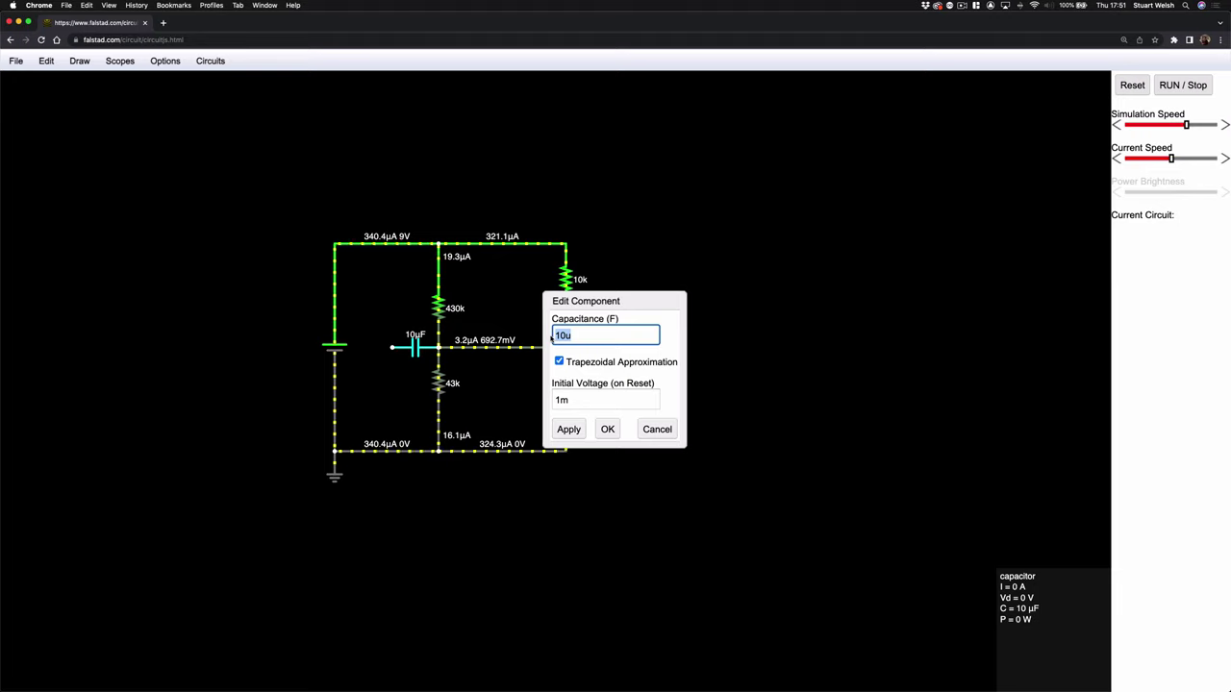
type("0.1u")
left_click(606, 429)
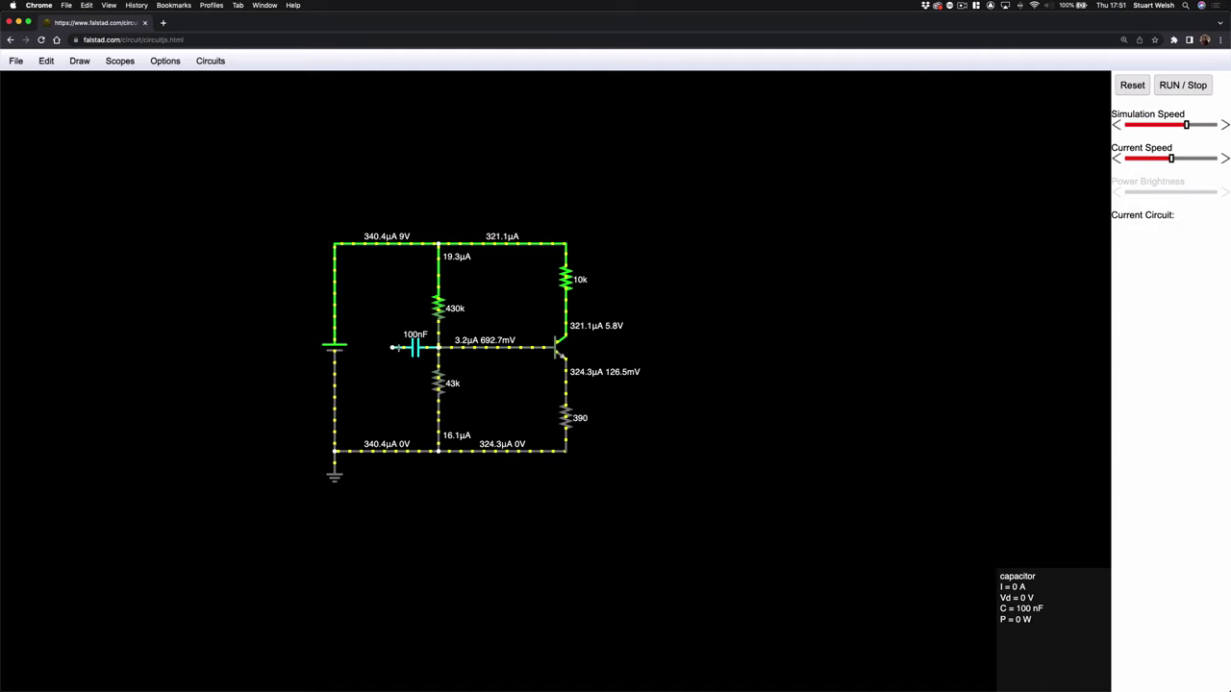
left_click_drag(392, 349, 381, 348)
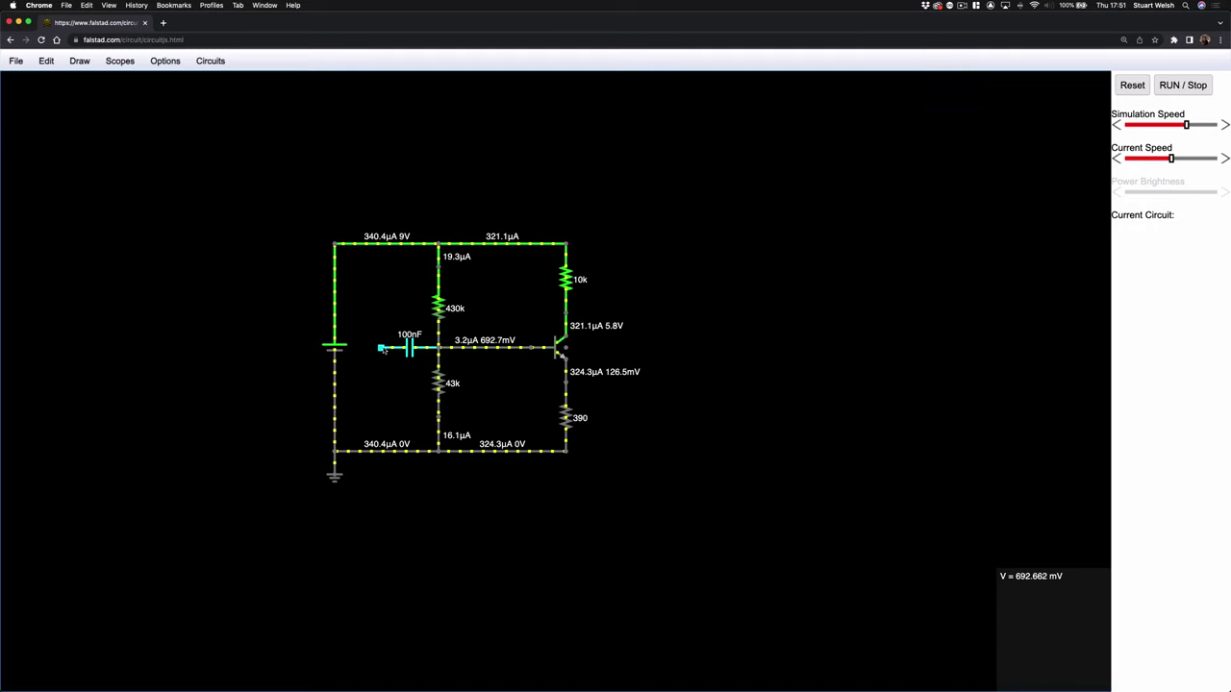
Step: Duplicate the input capacitor, connect the copy to the transistor's collector node, and lengthen its free output lead
key("super+d")
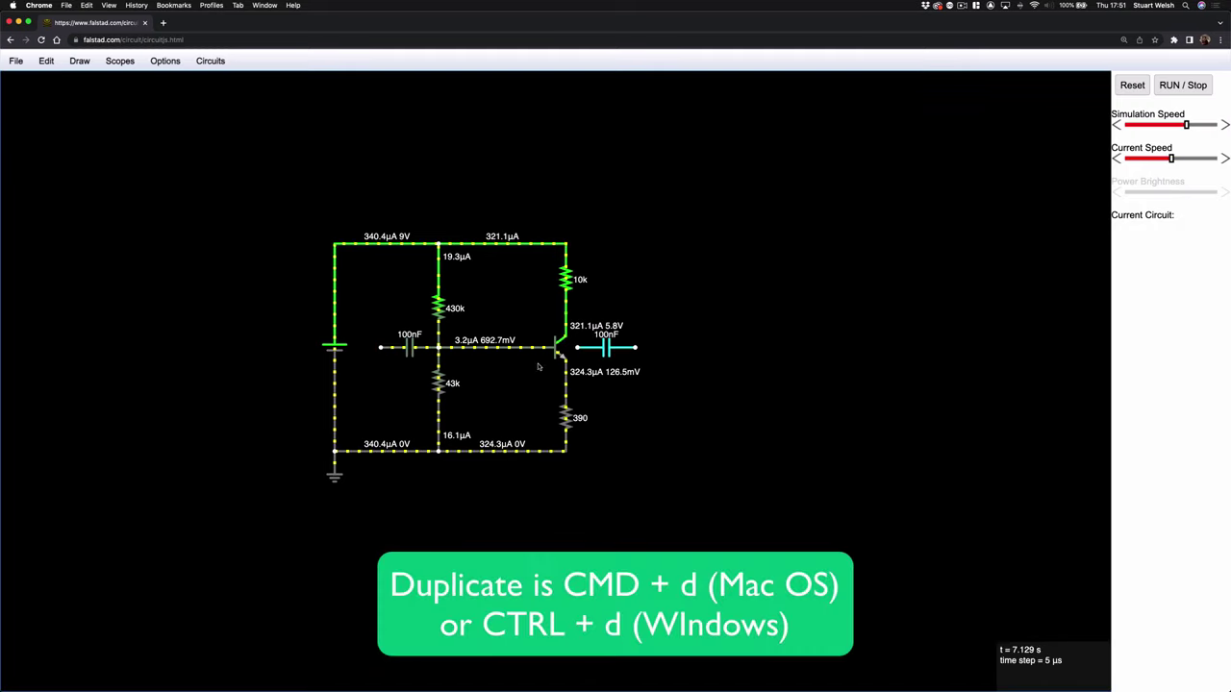
left_click_drag(623, 336, 625, 315)
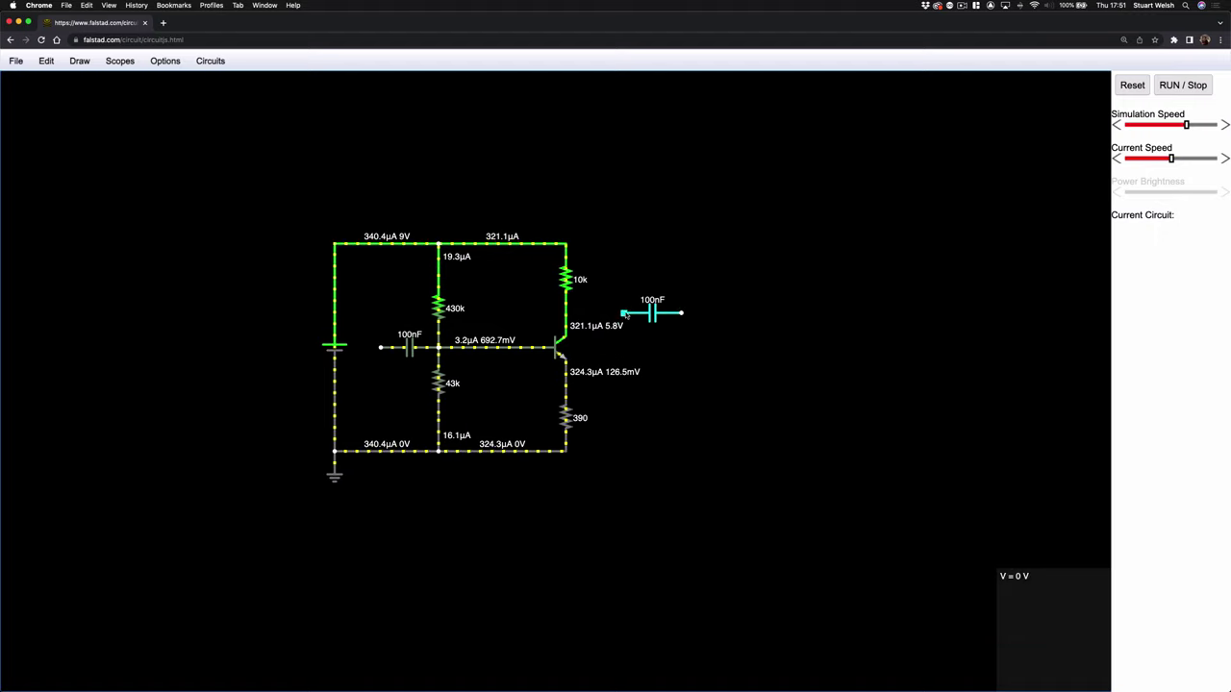
left_click_drag(623, 315, 566, 313)
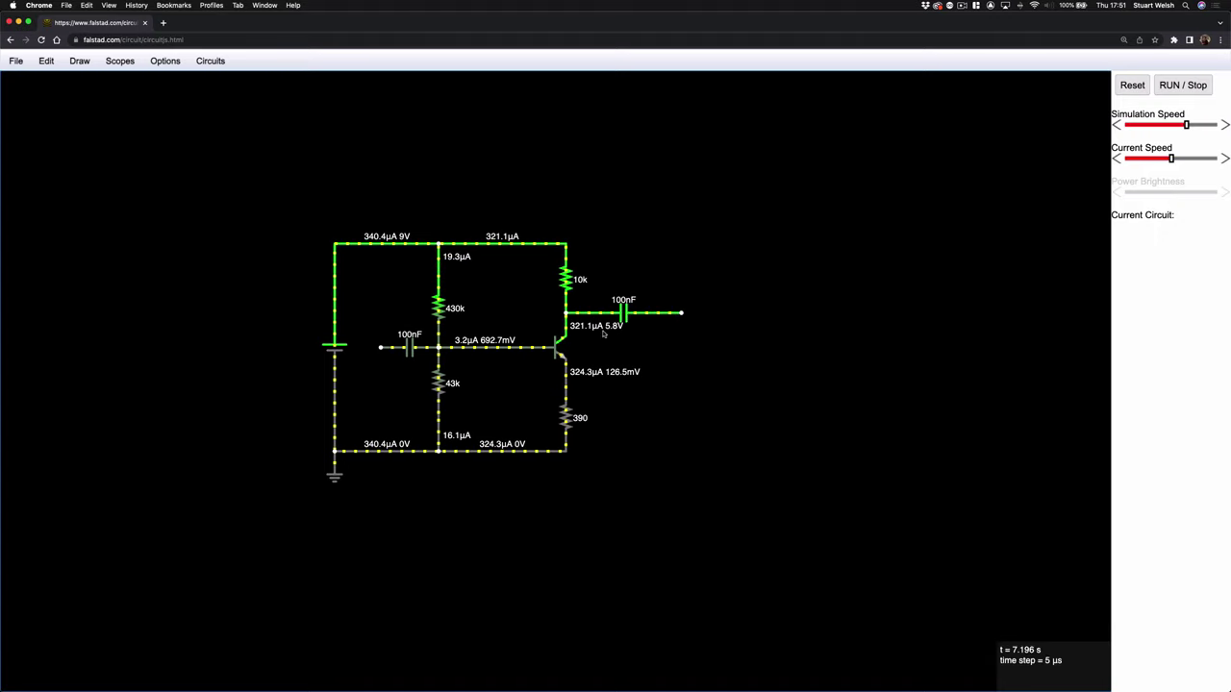
left_click_drag(682, 315, 704, 315)
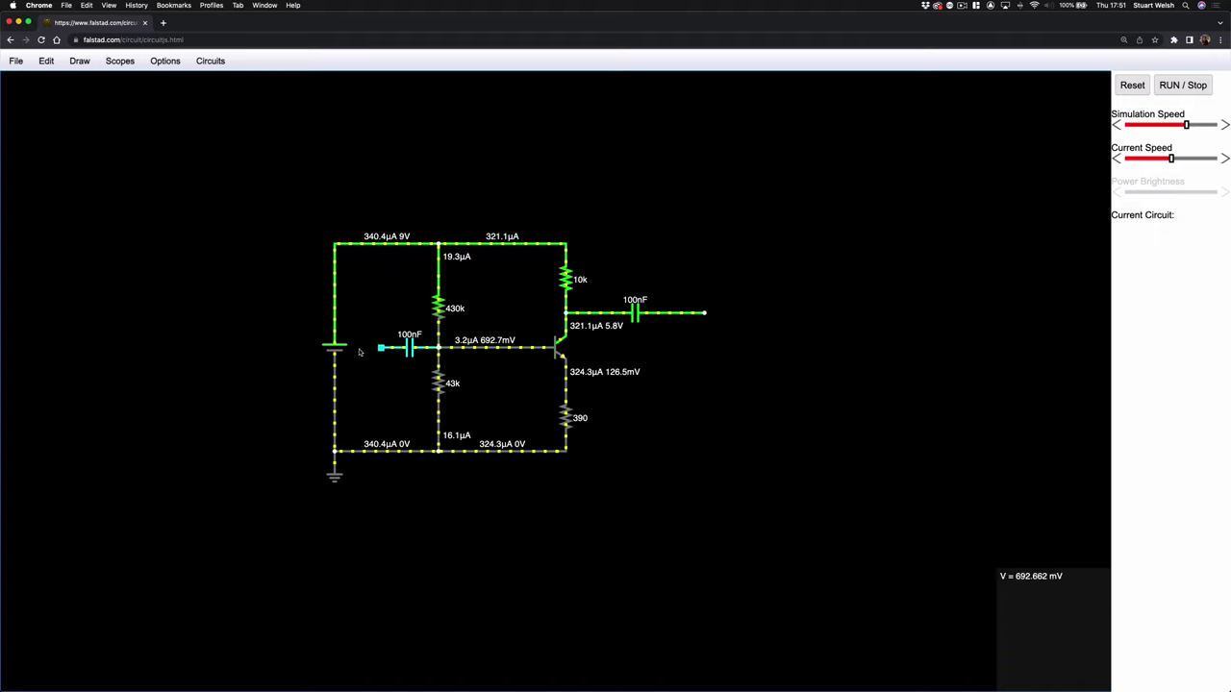
Step: Move the battery and ground farther left of the circuit and extend the upper and lower rail wires to reconnect them
left_click_drag(336, 349, 313, 350)
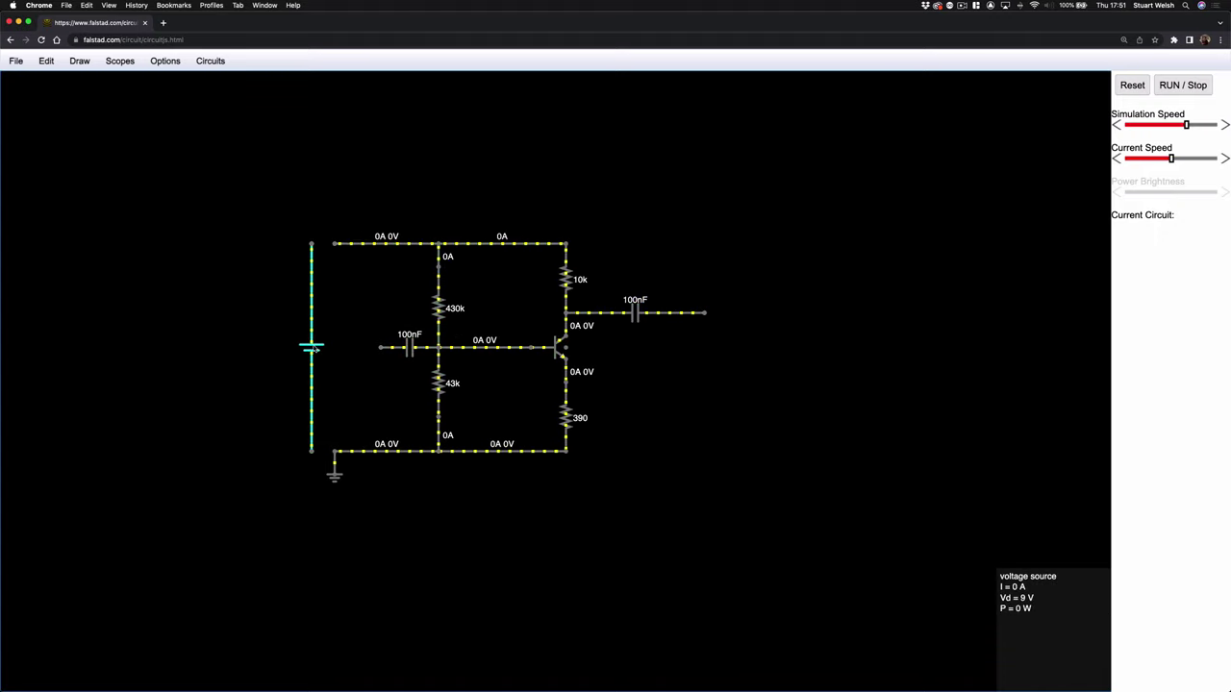
left_click_drag(336, 478, 311, 476)
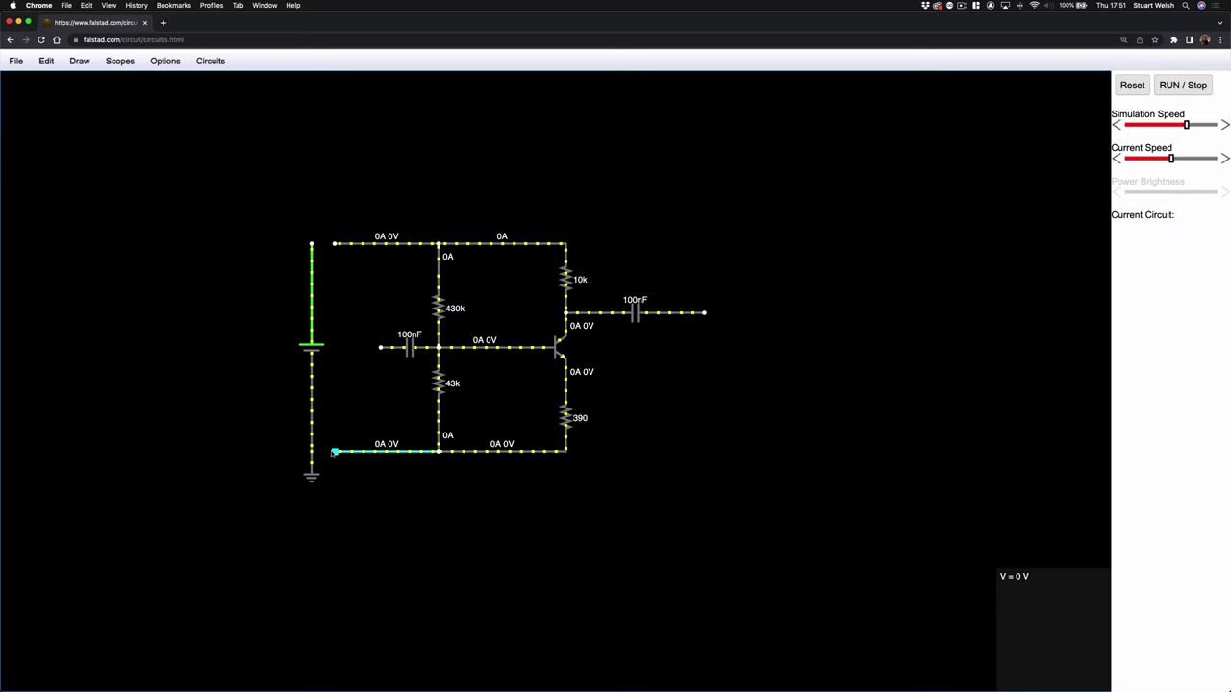
left_click_drag(334, 452, 311, 452)
left_click_drag(334, 243, 312, 245)
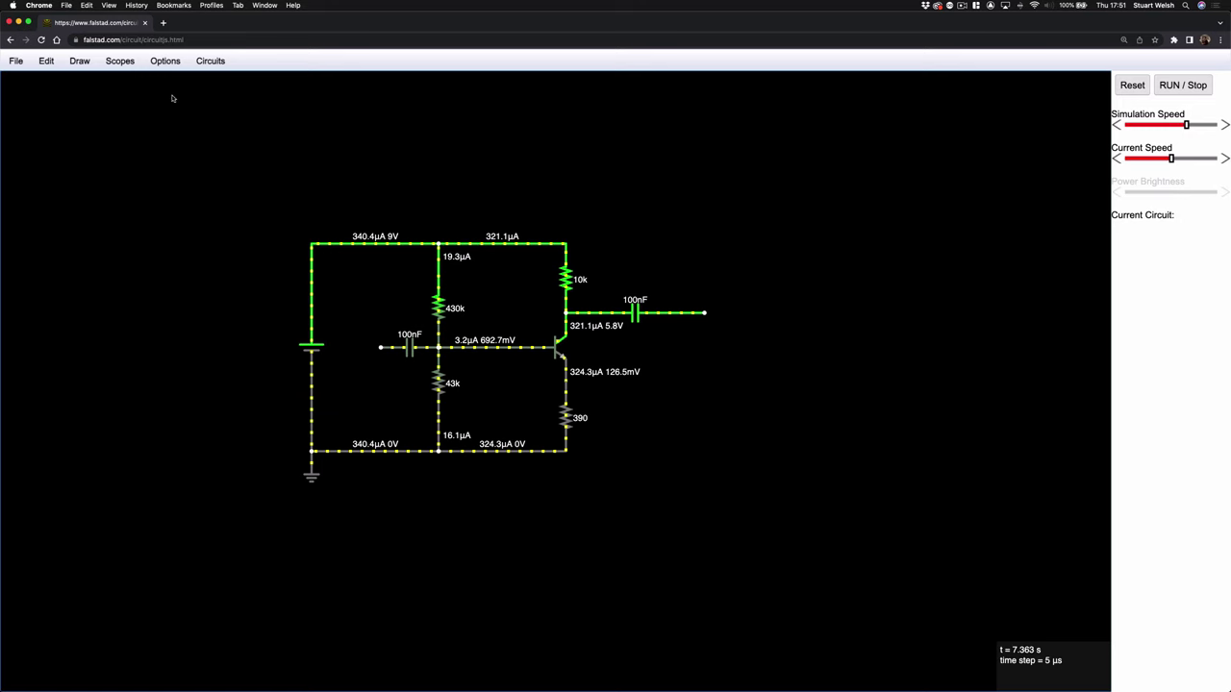
Step: Add a 1-terminal A/C voltage source at the free end of the input capacitor
left_click(79, 61)
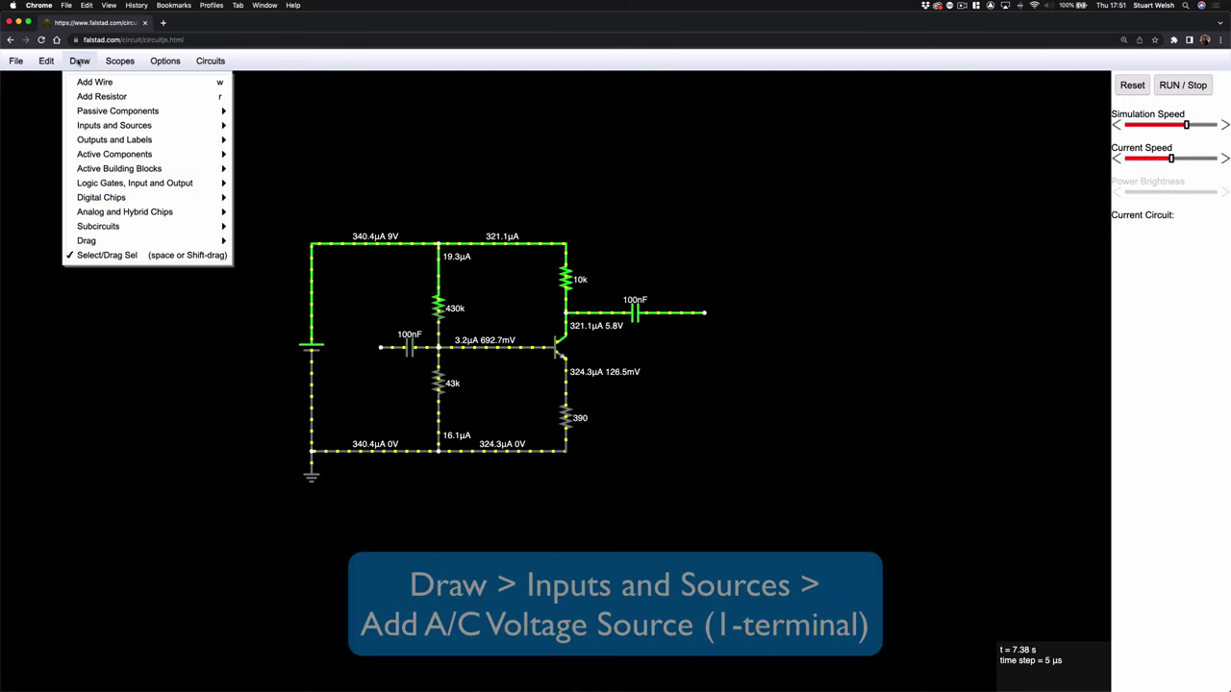
mouse_move(104, 129)
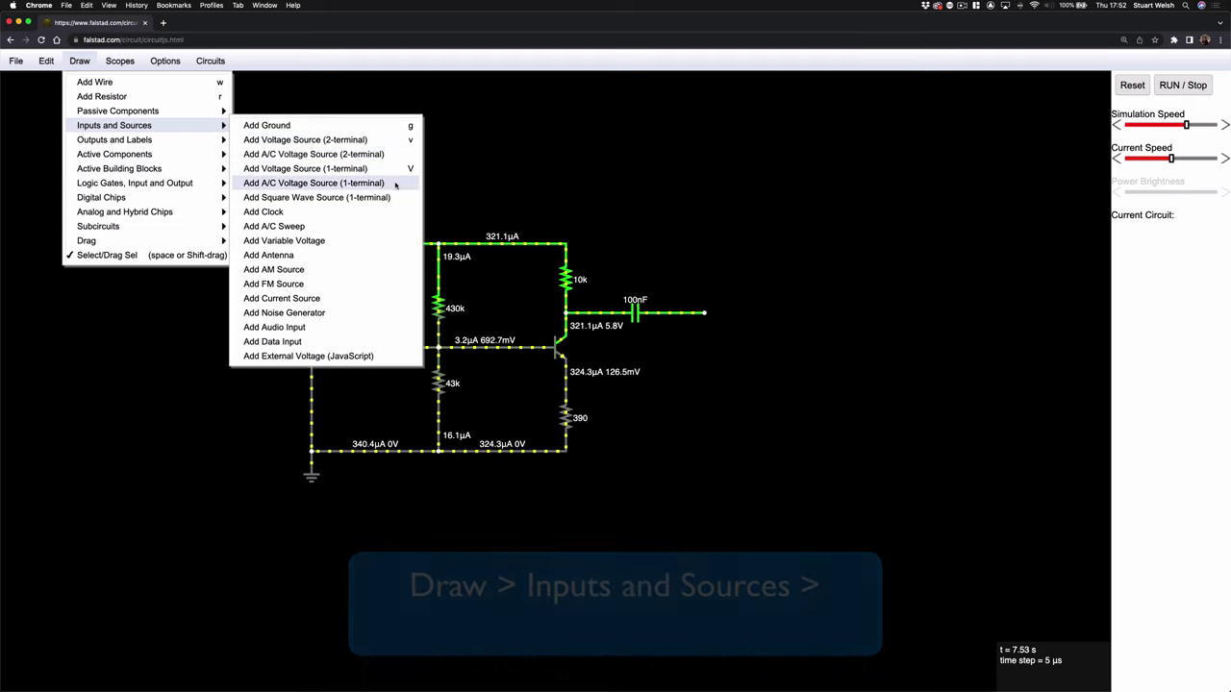
left_click(394, 183)
left_click_drag(381, 347, 357, 347)
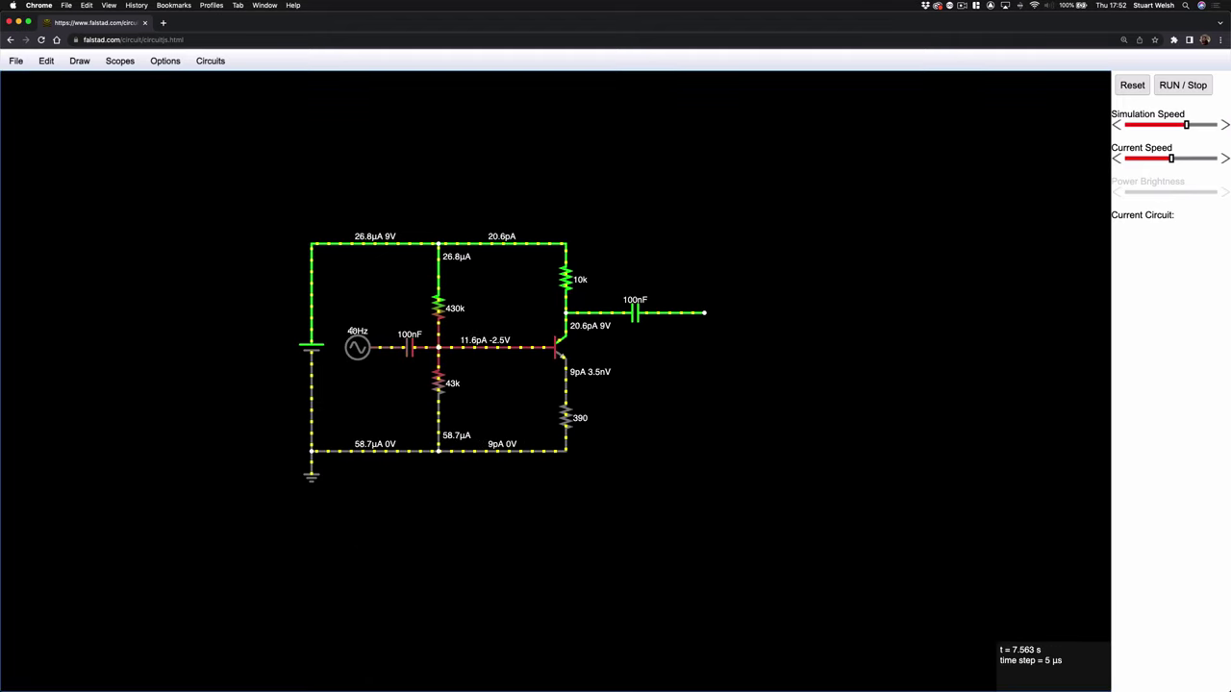
Step: Set the A/C source's frequency to 512 Hz
mouse_move(355, 353)
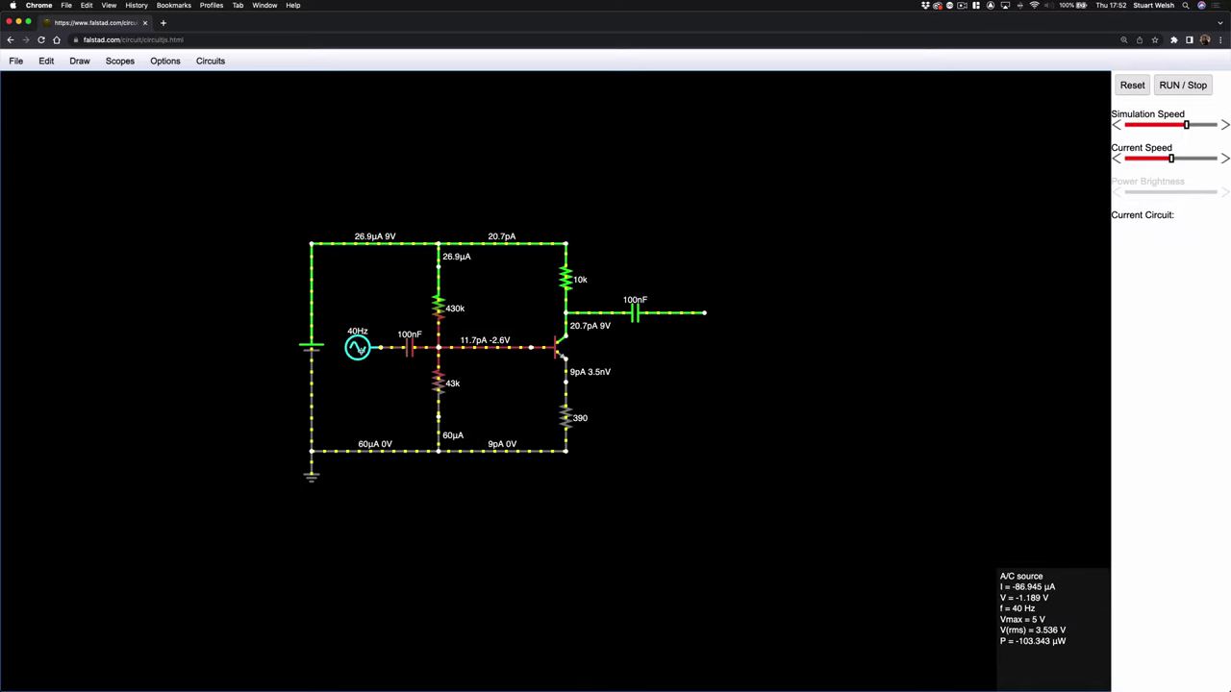
double_click(371, 362)
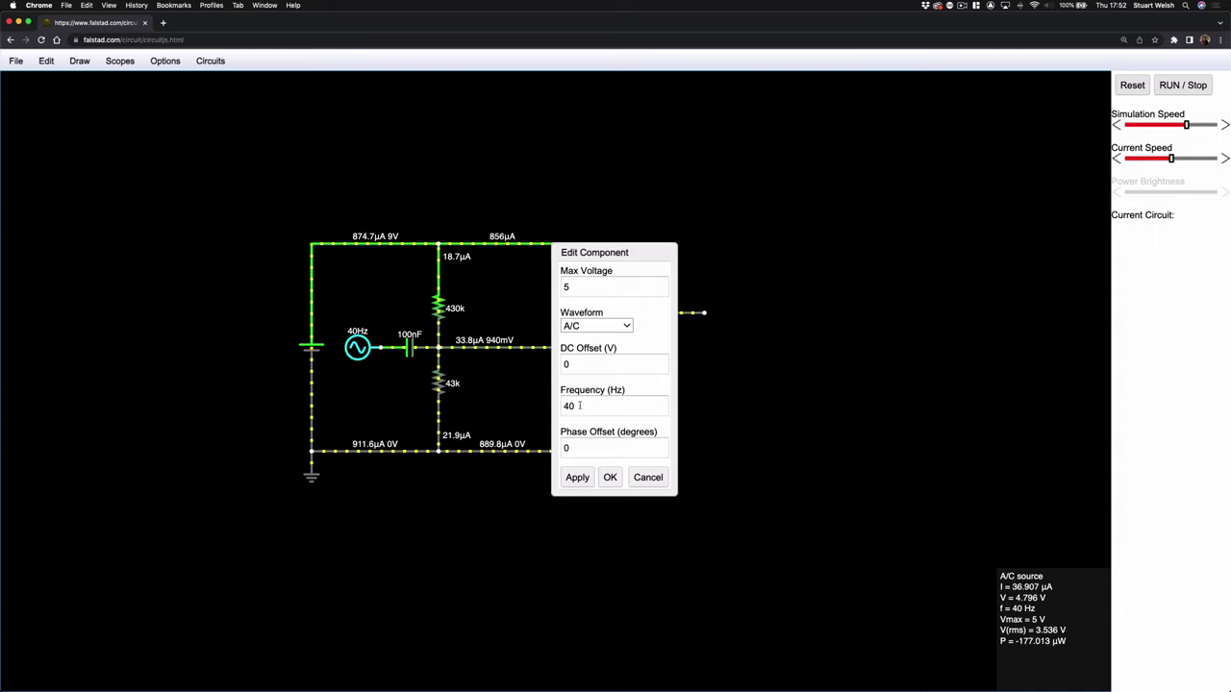
left_click_drag(574, 406, 557, 408)
type("512")
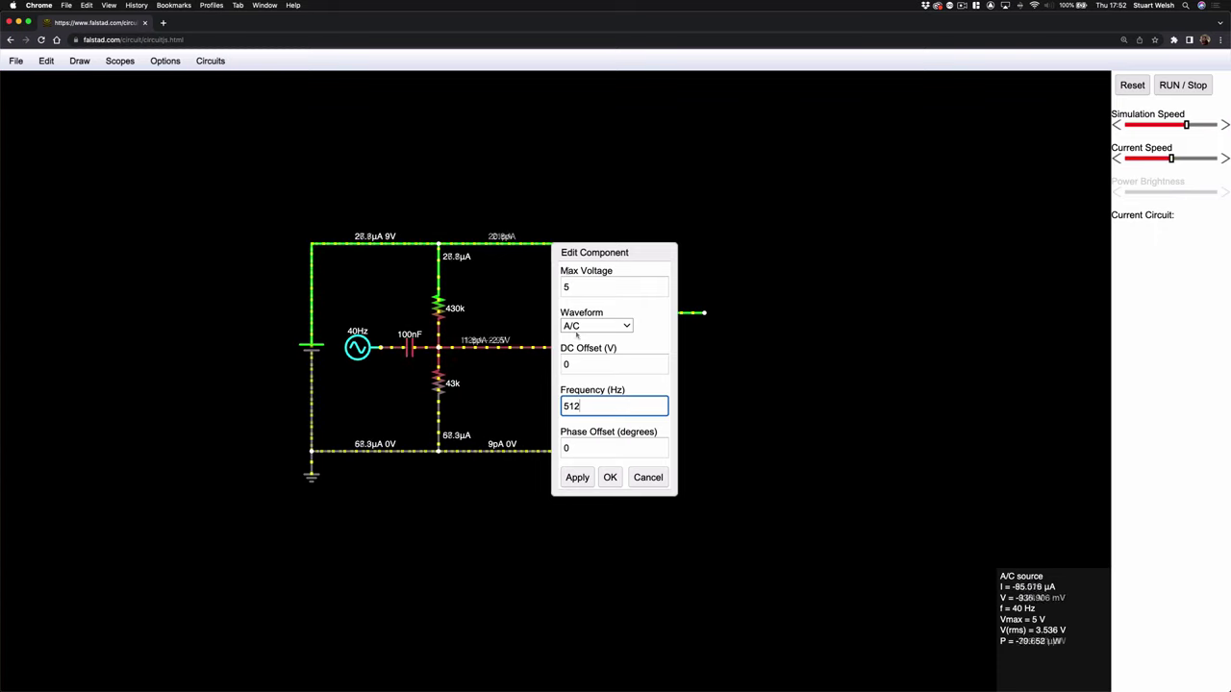
Step: Set the A/C source's max voltage to 0.2 V and accept the component changes
double_click(574, 286)
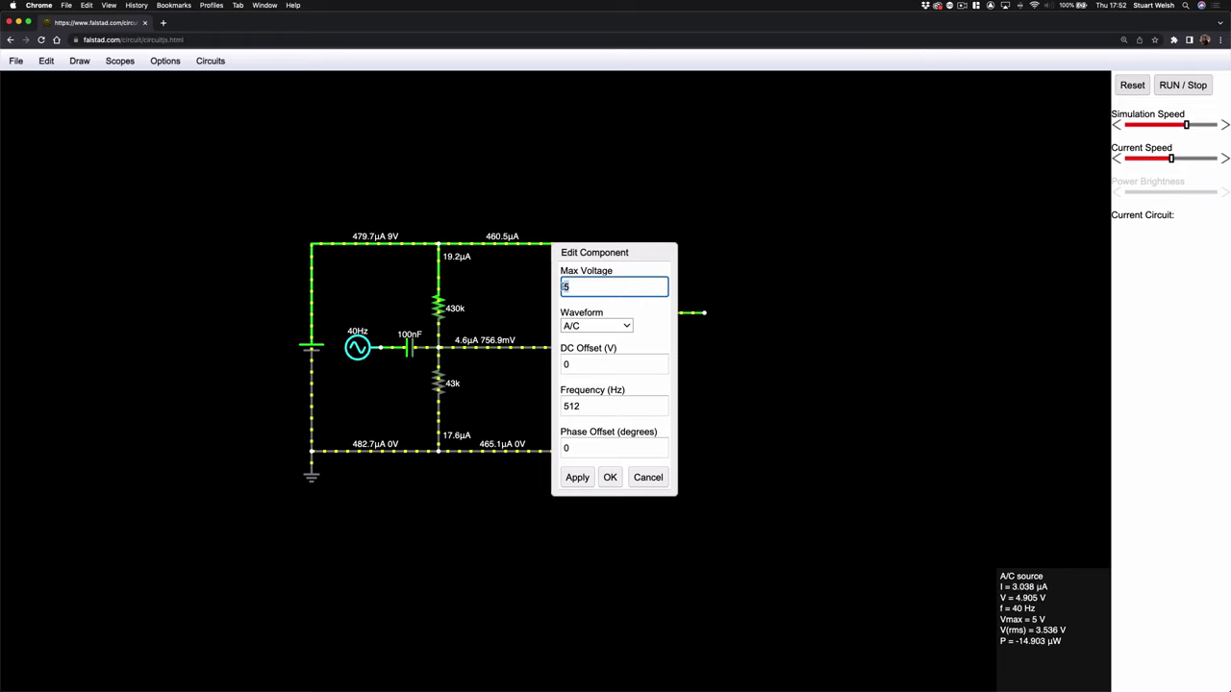
type("200")
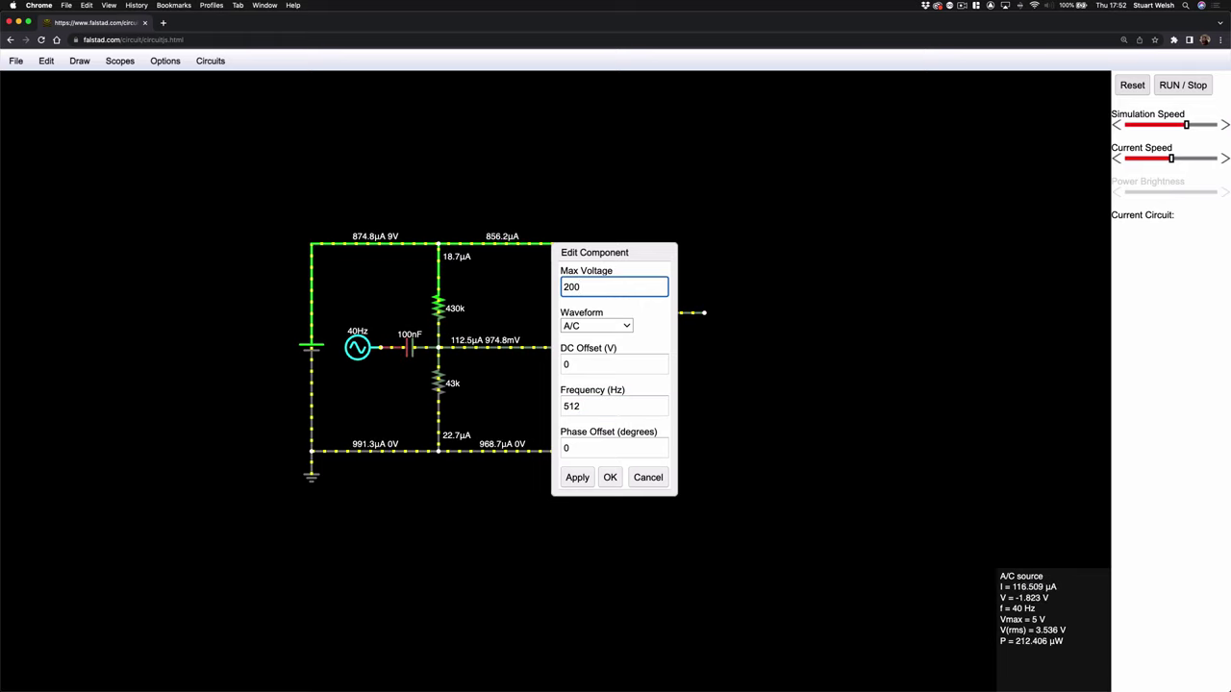
type("m")
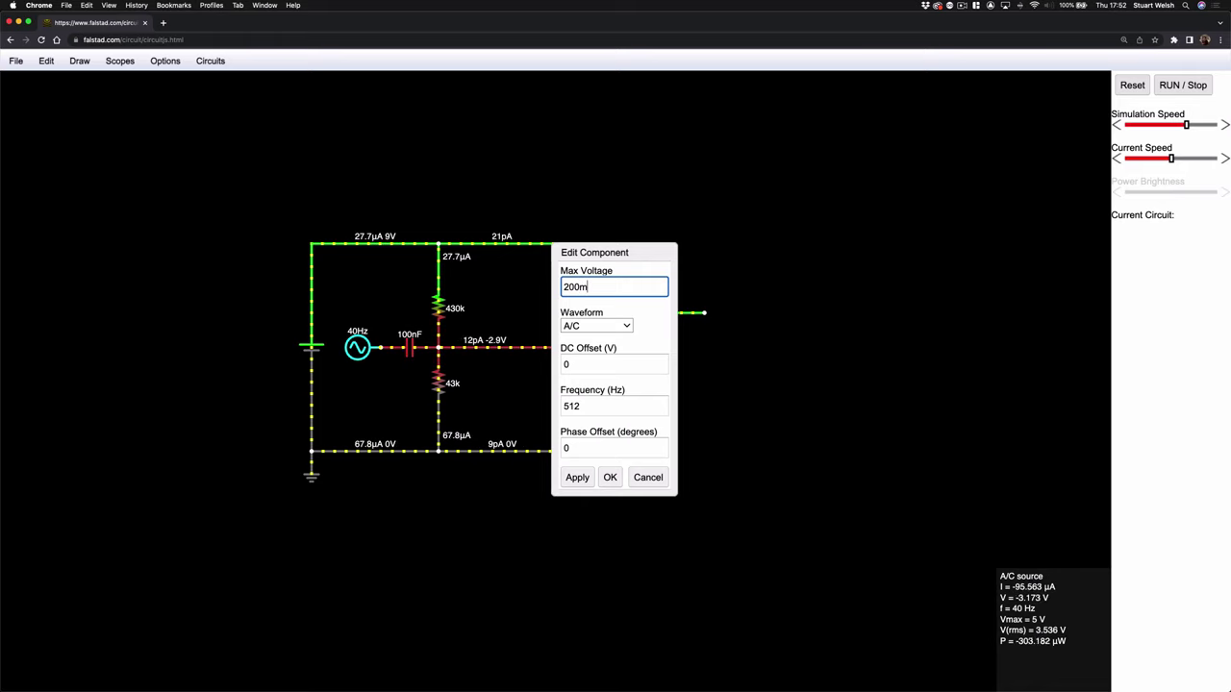
key("BackSpace")
key("BackSpace")
key("BackSpace")
key("BackSpace")
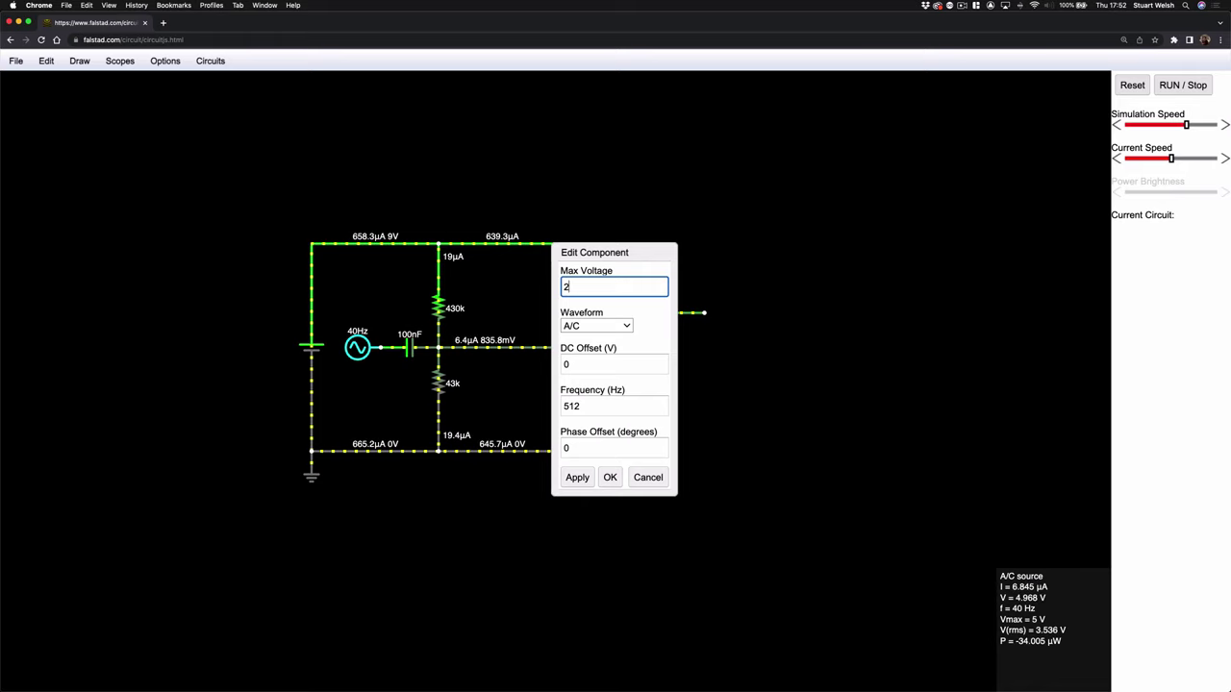
type("0.2")
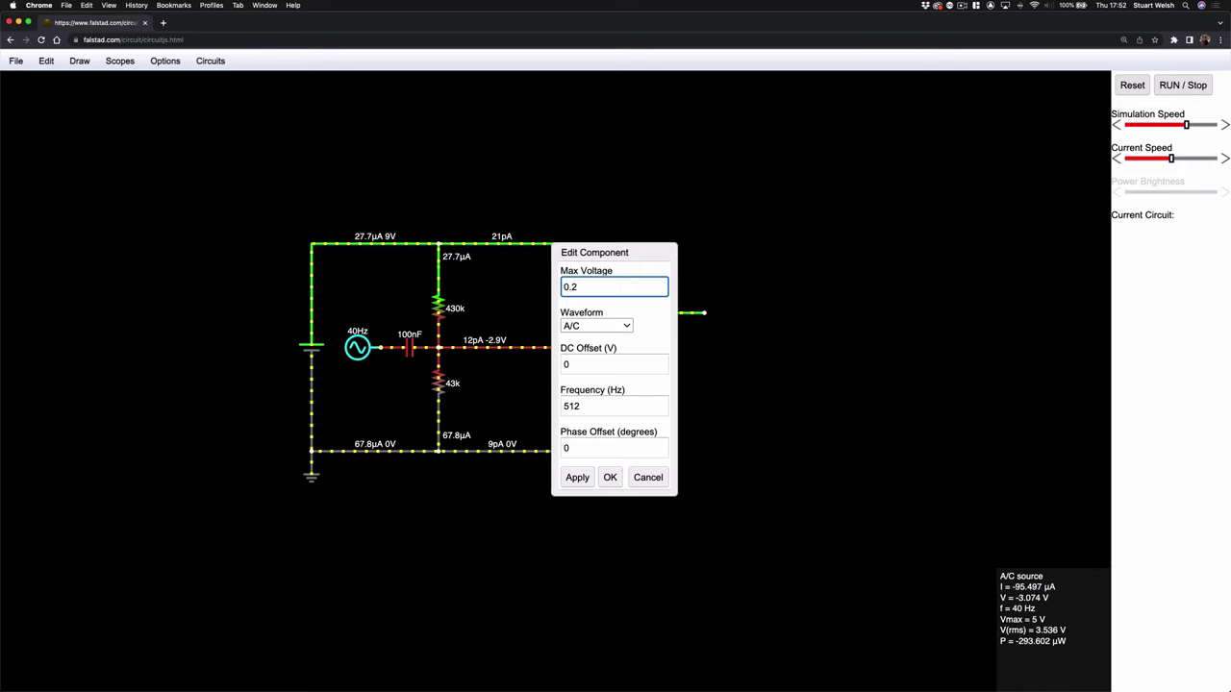
left_click(612, 478)
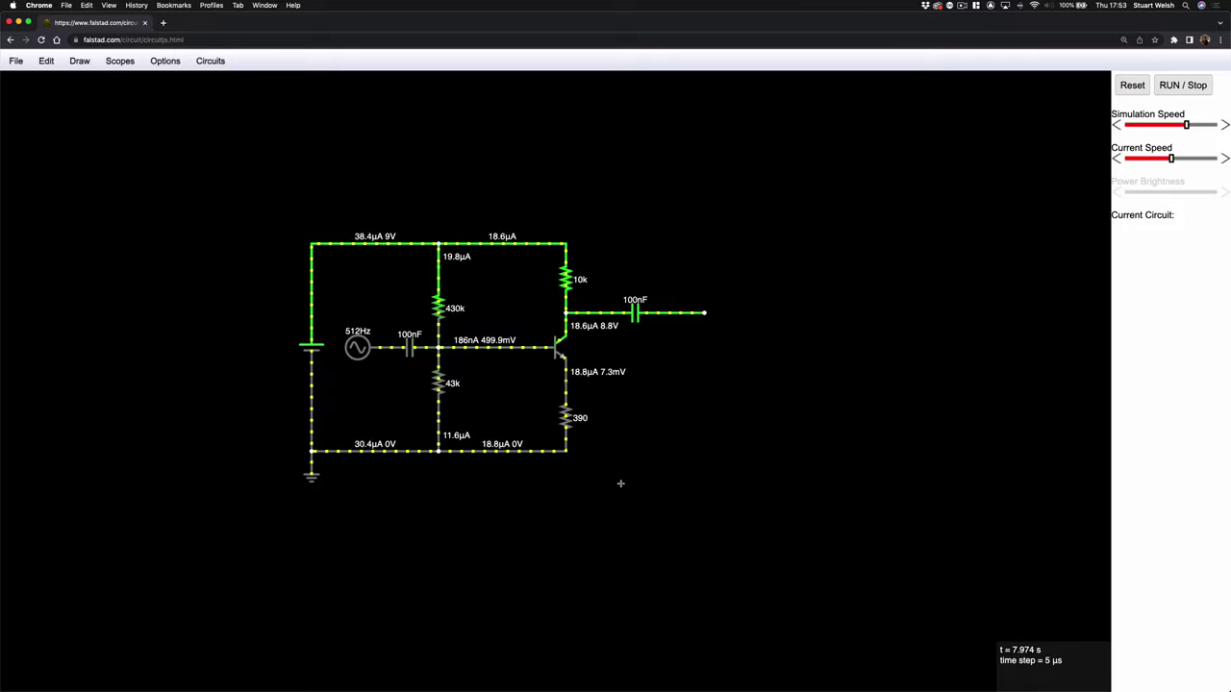
Step: Slow the simulation speed to near its minimum and examine the A/C source and the transistor's base node
mouse_move(444, 356)
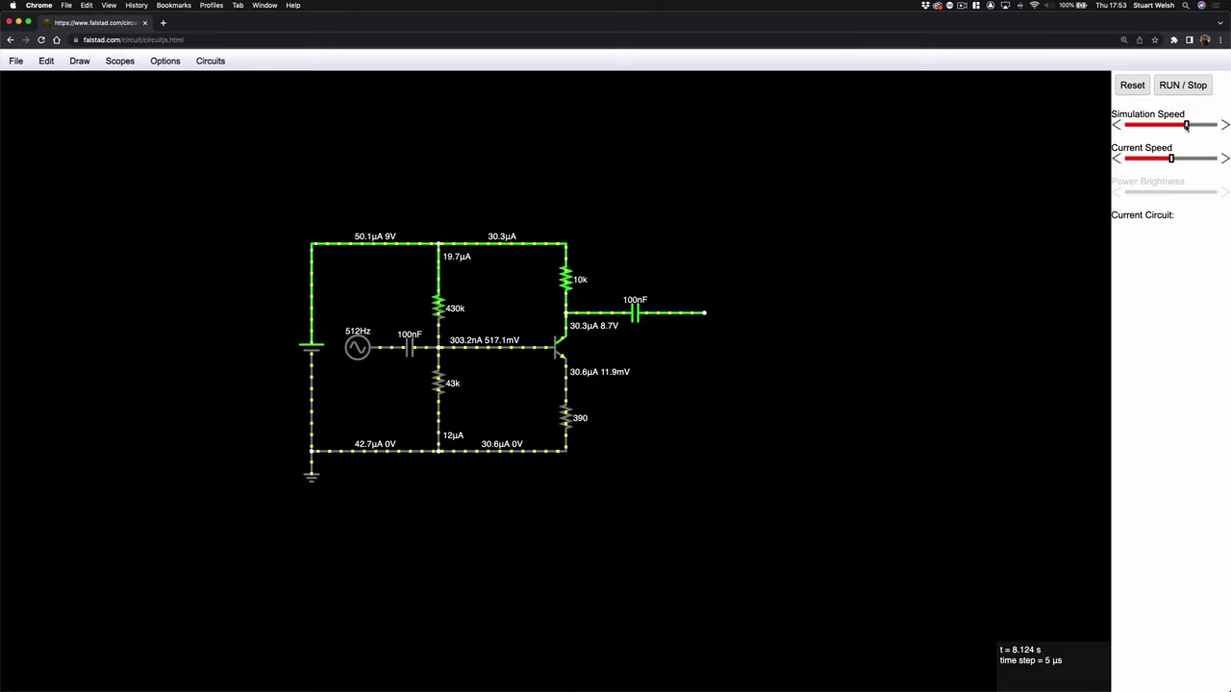
left_click_drag(1187, 125, 1137, 126)
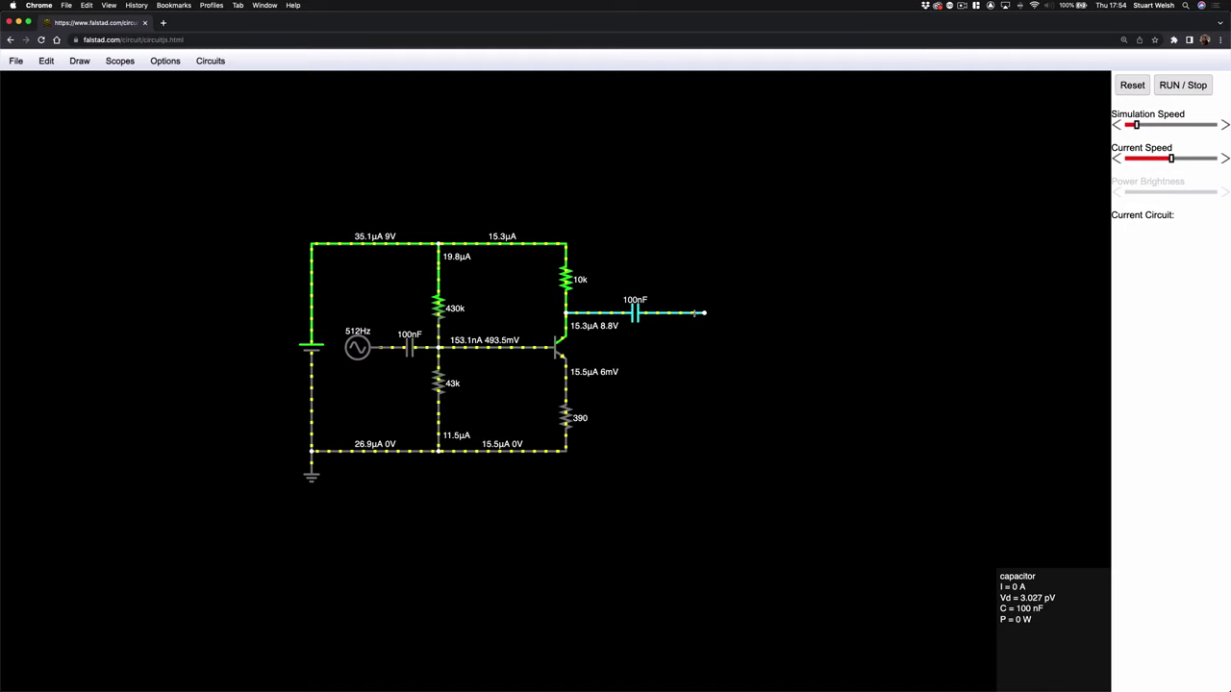
mouse_move(356, 349)
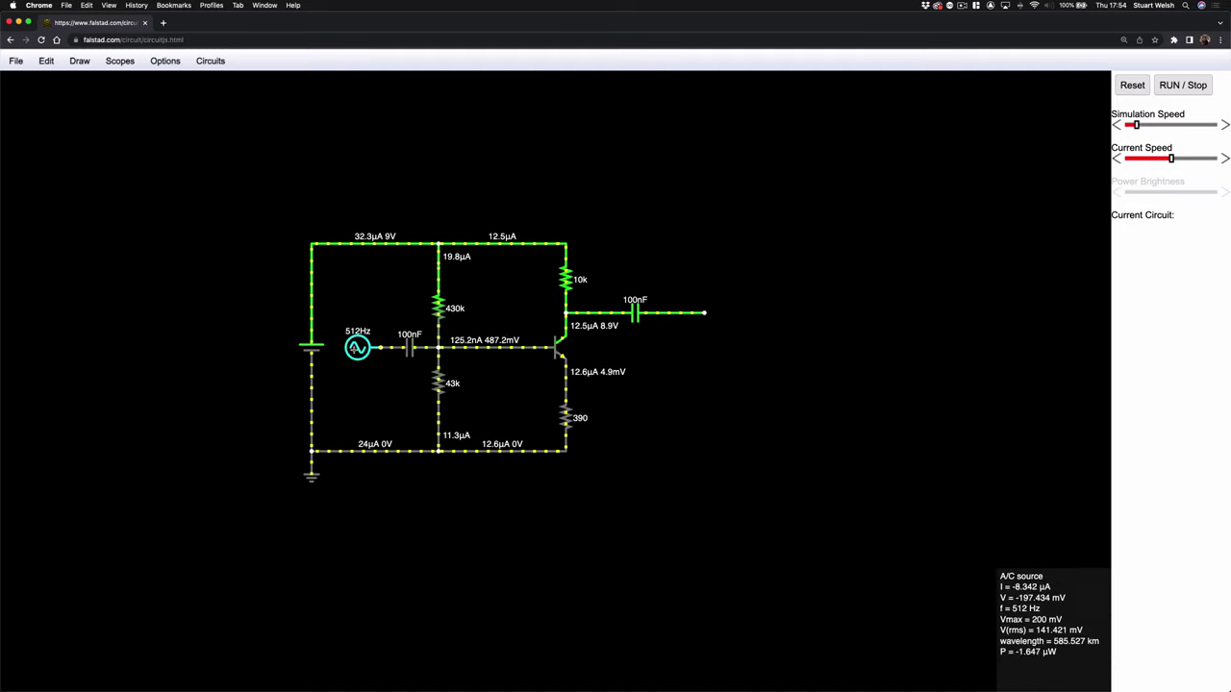
mouse_move(438, 350)
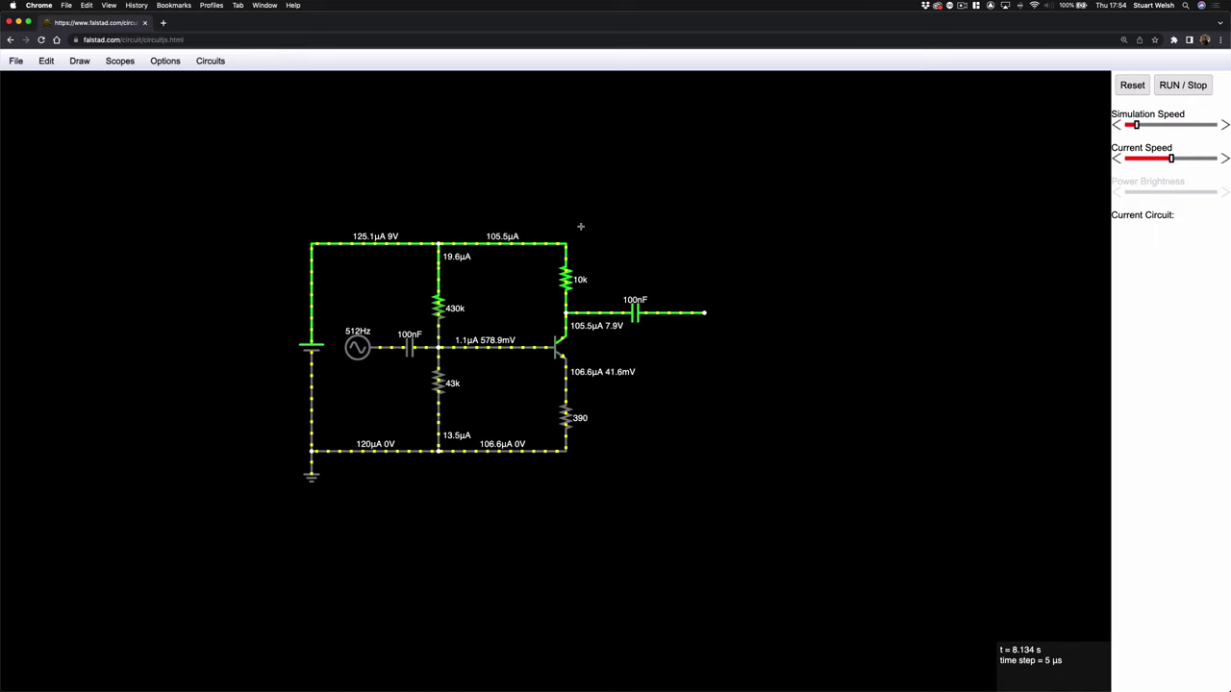
Step: Add an analog output at the free end of the output capacitor
left_click(77, 60)
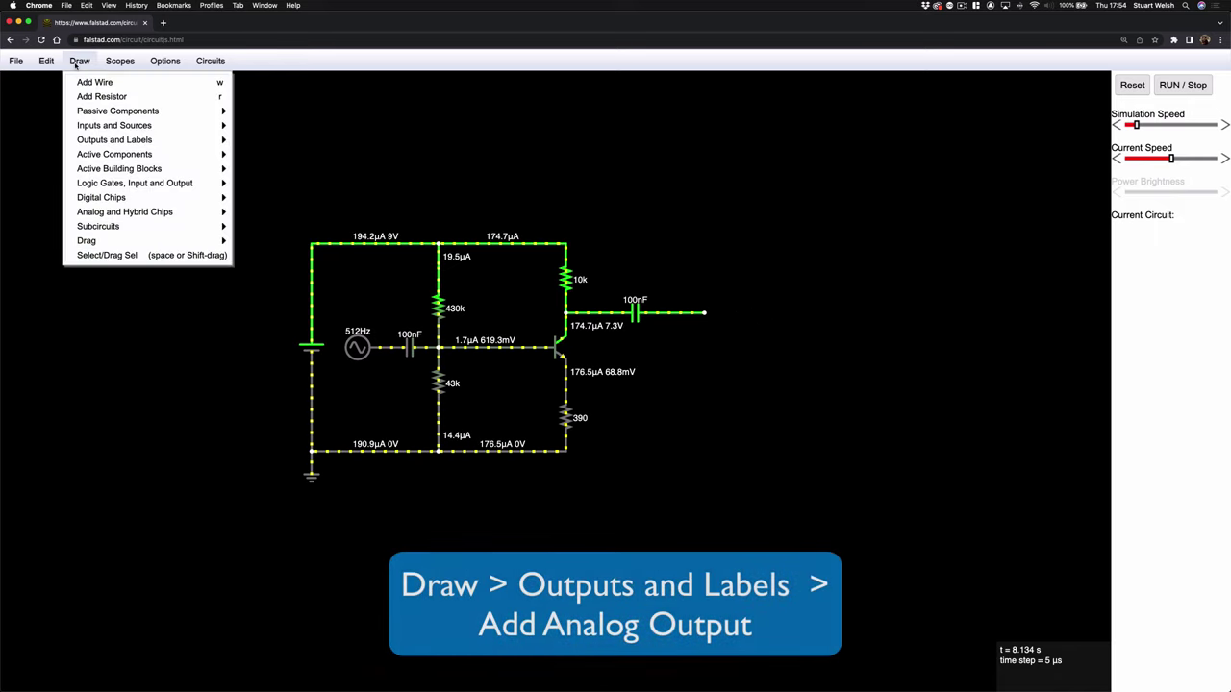
mouse_move(118, 143)
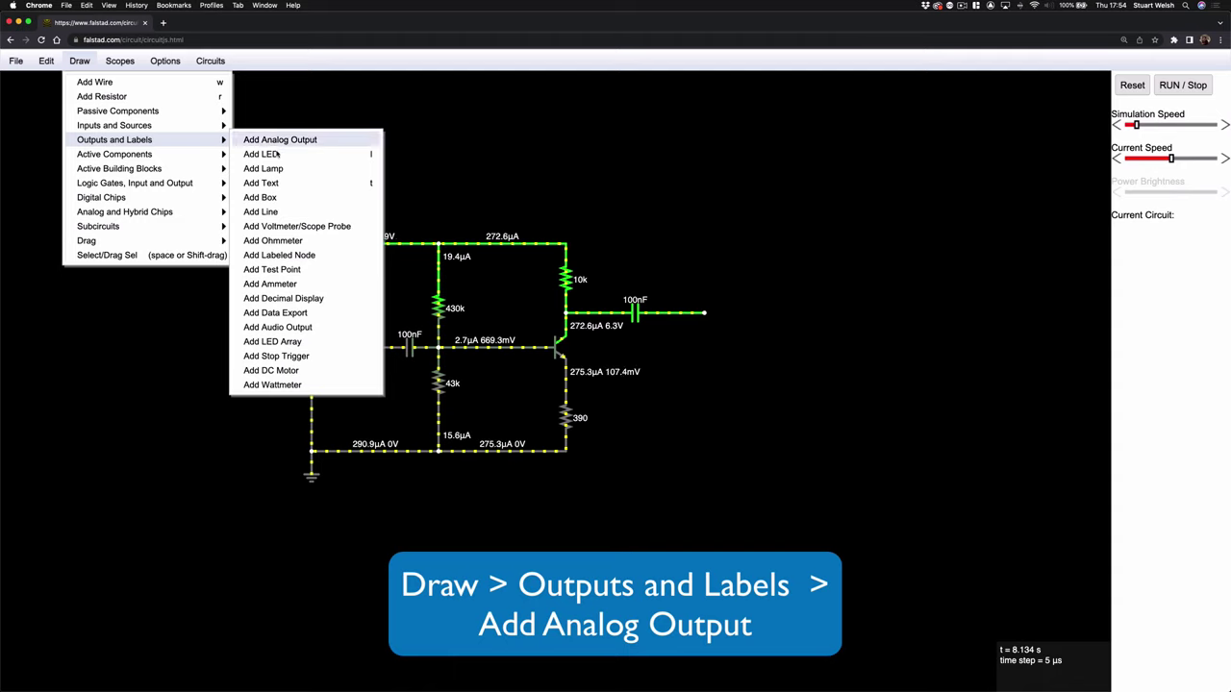
left_click(357, 142)
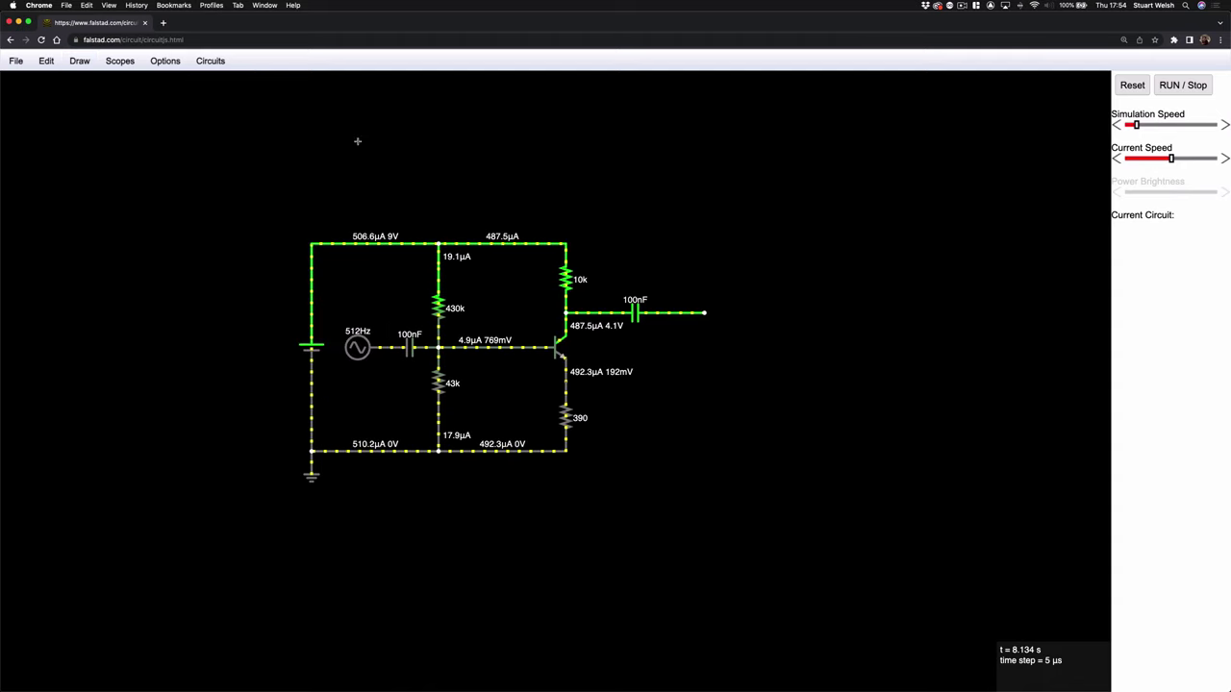
left_click_drag(705, 313, 717, 312)
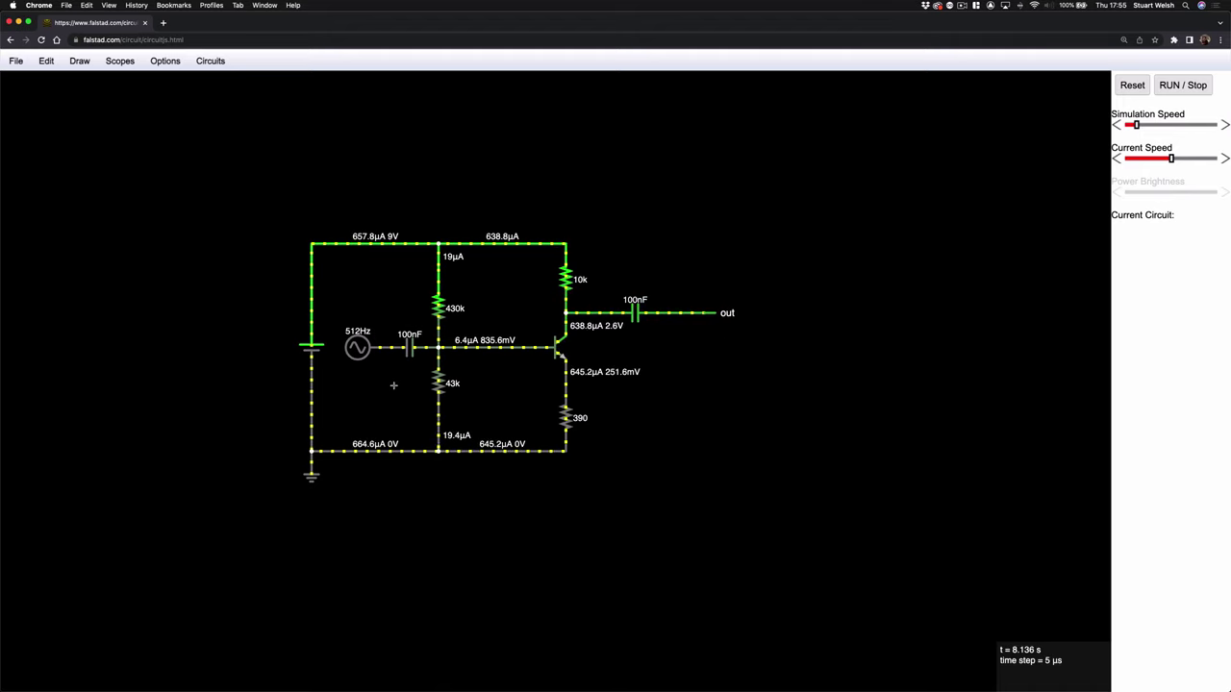
Step: Plot the A/C source and the analog output together in one new docked scope, and raise the simulation speed to somewhat above mid-range
right_click(358, 349)
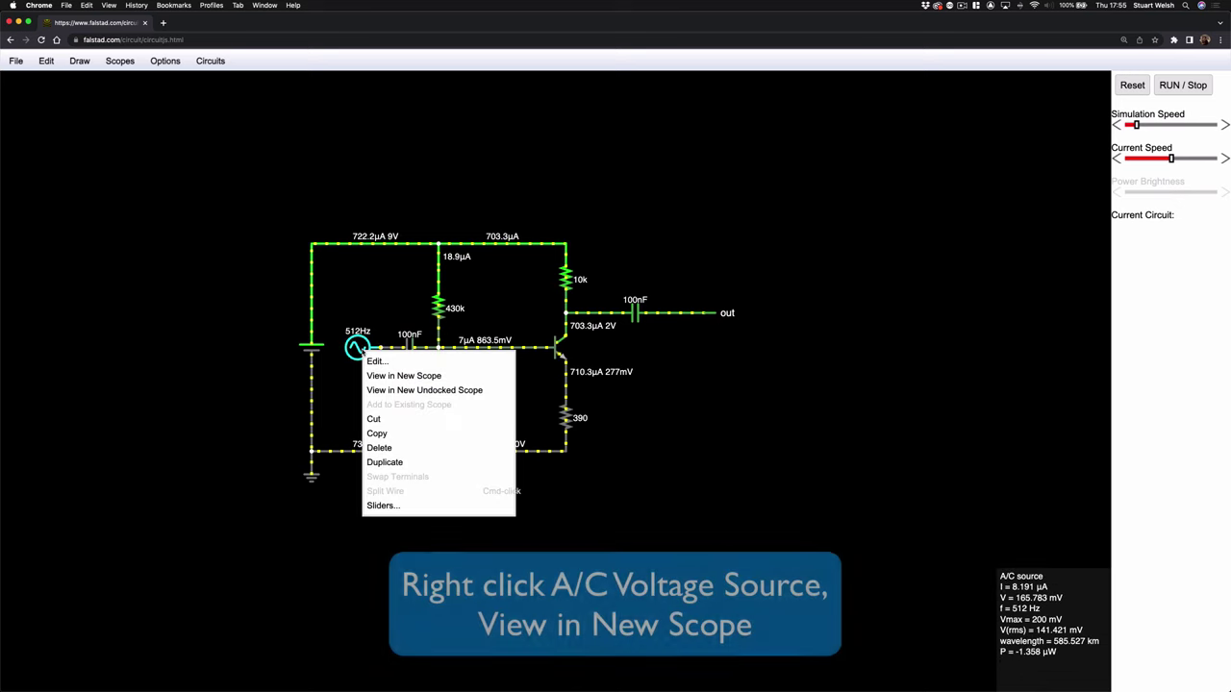
left_click(390, 375)
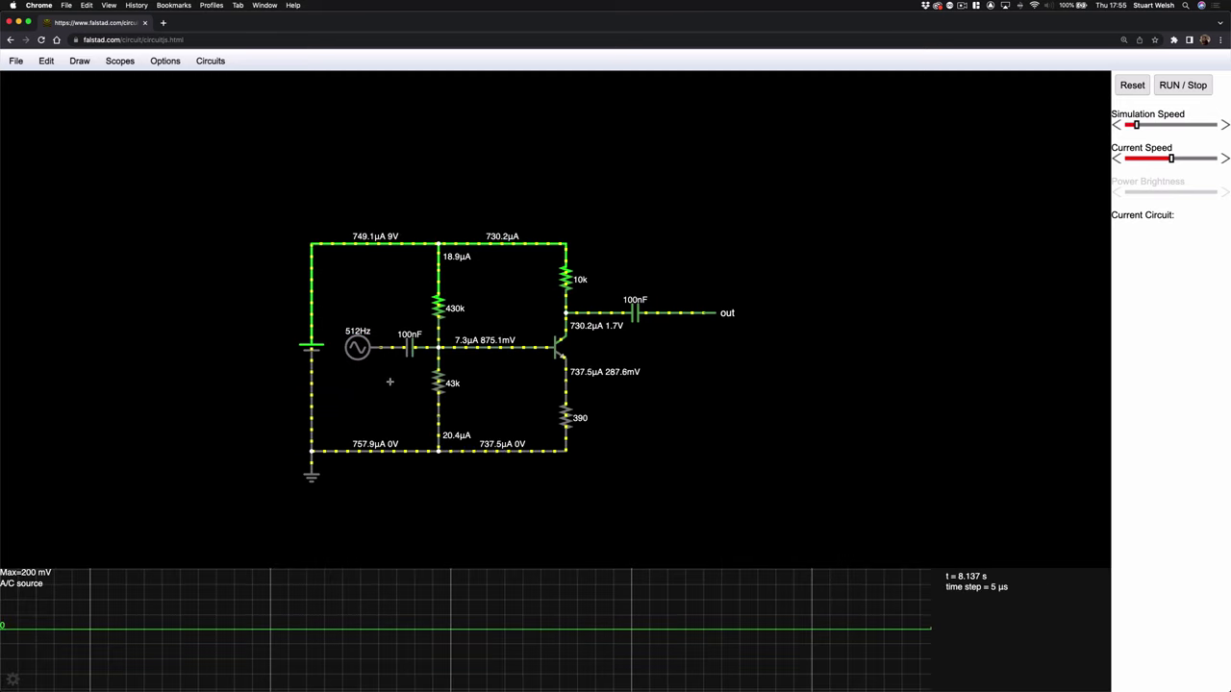
left_click_drag(1137, 126, 1177, 126)
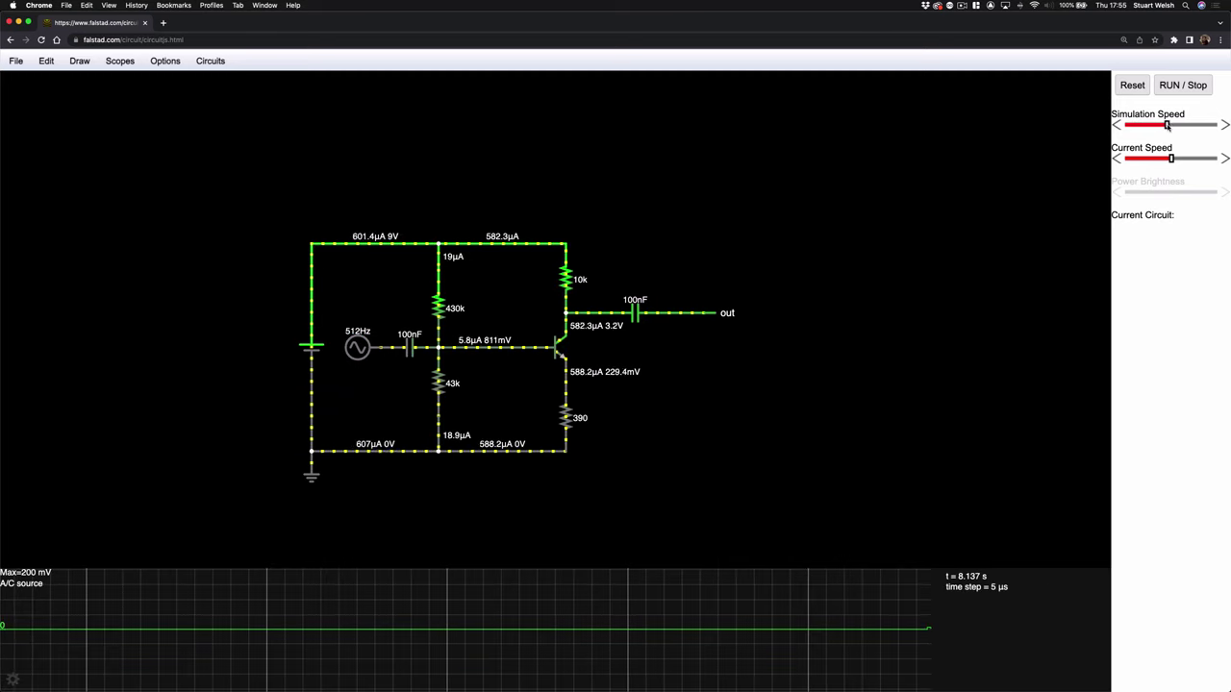
left_click_drag(1176, 126, 1181, 126)
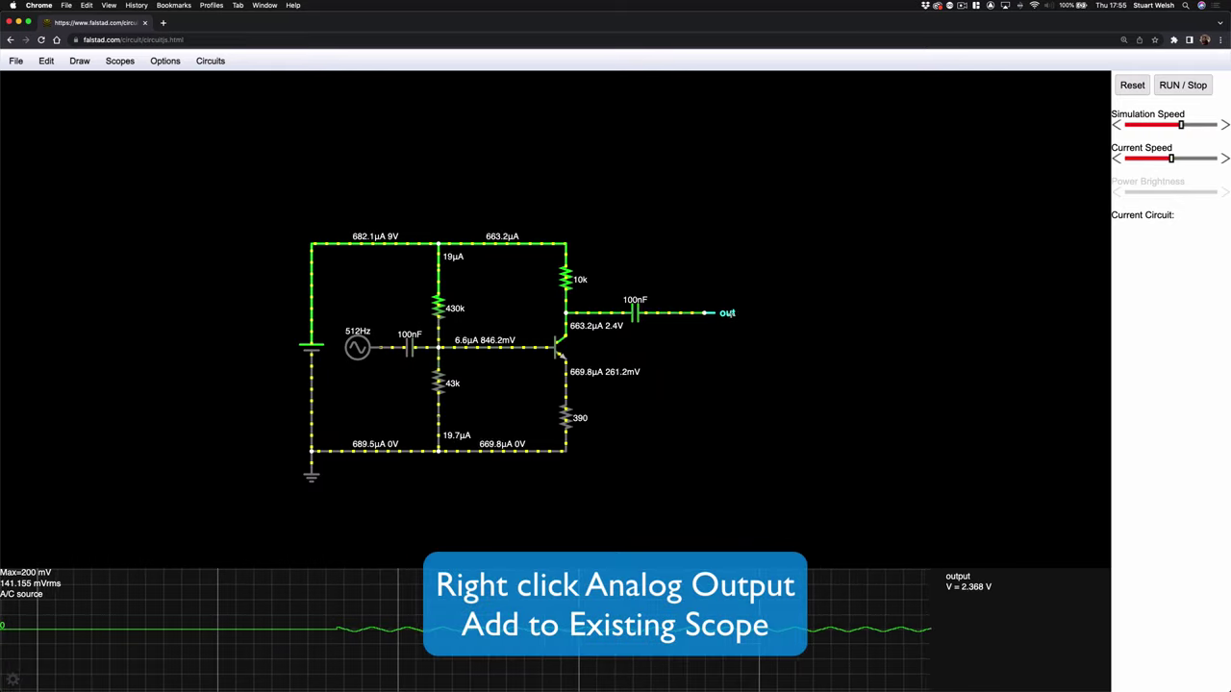
right_click(729, 314)
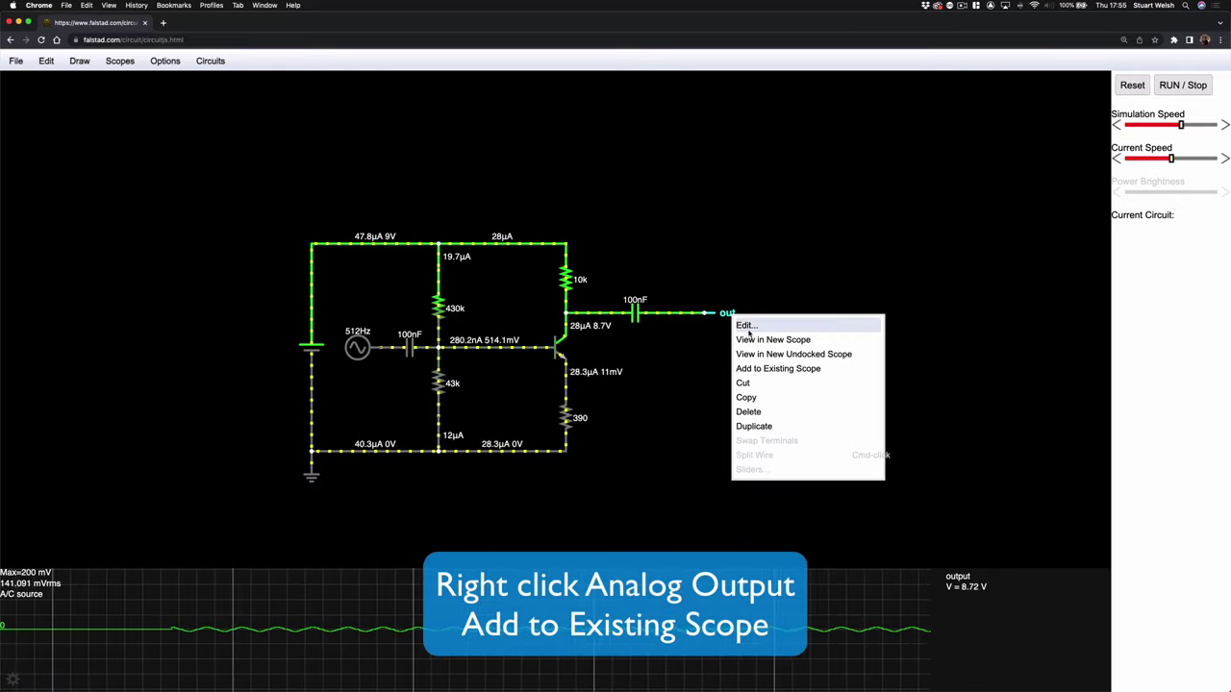
left_click(777, 368)
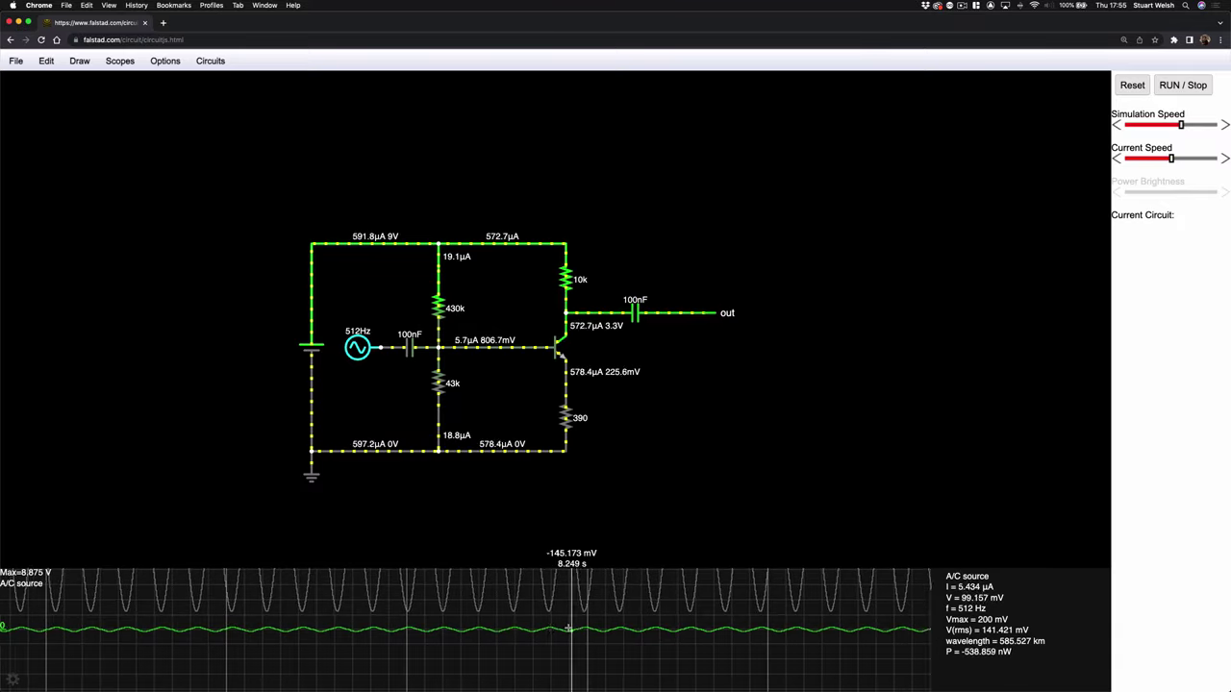
Step: Replace the docked scope with an undocked scope of the A/C source, placed left of the battery and enlarged to about the circuit's height
right_click(517, 630)
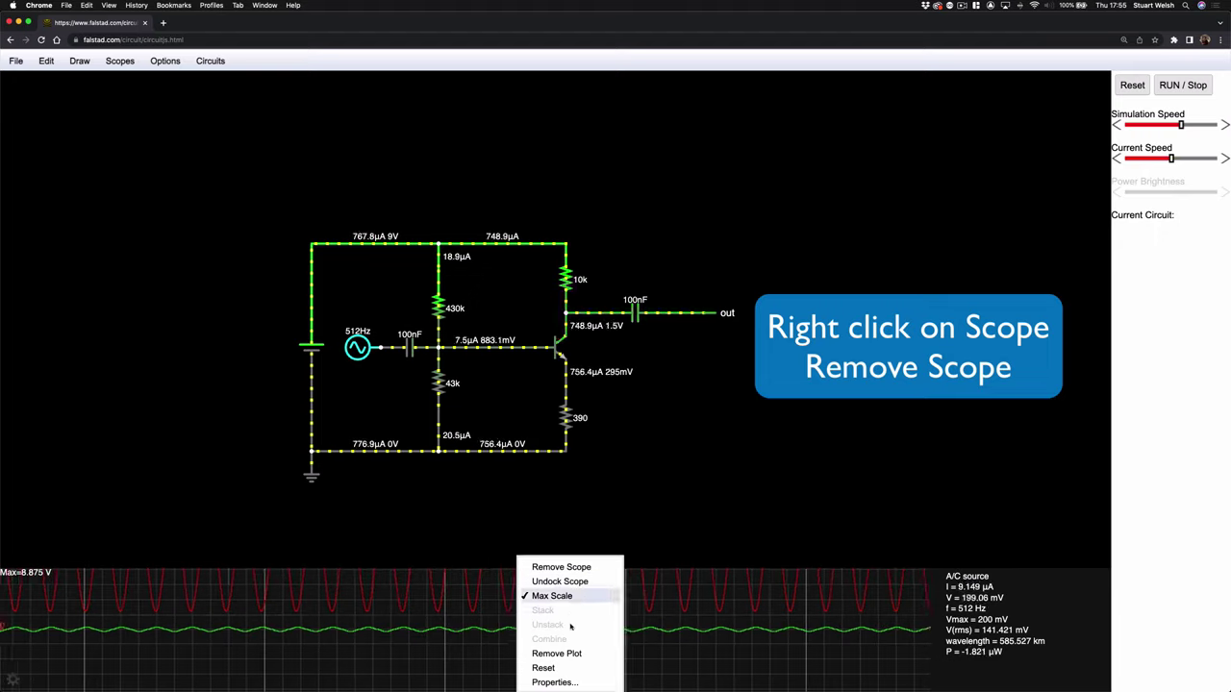
left_click(562, 567)
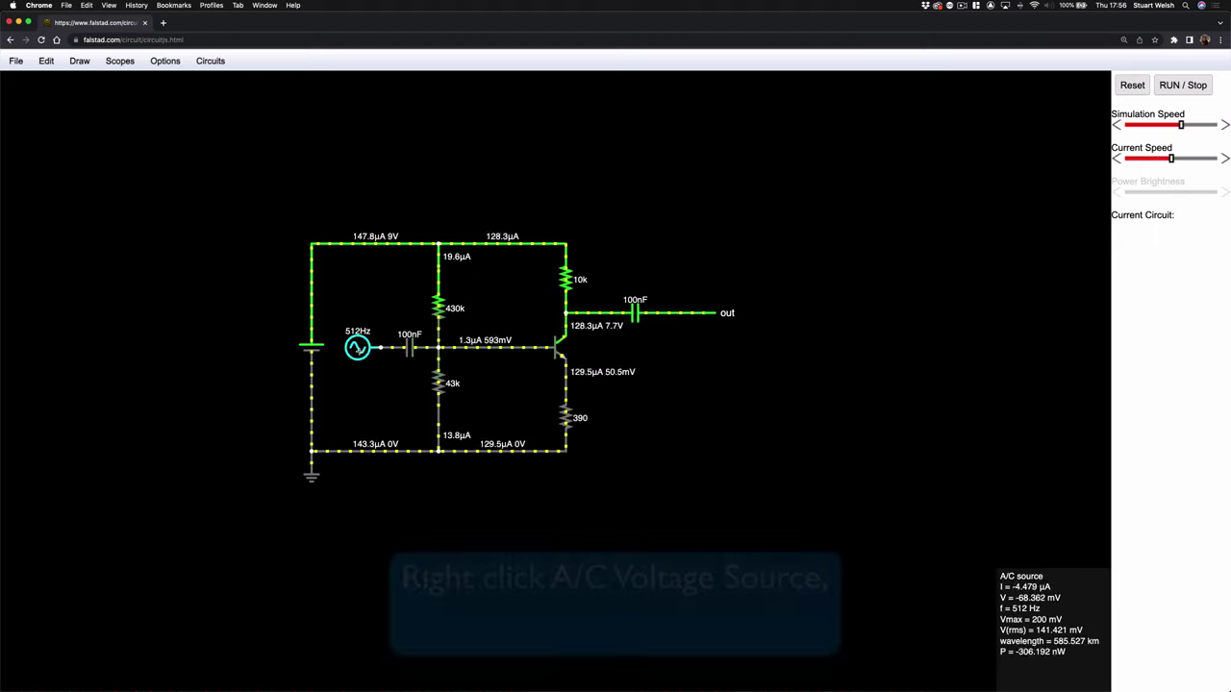
right_click(358, 348)
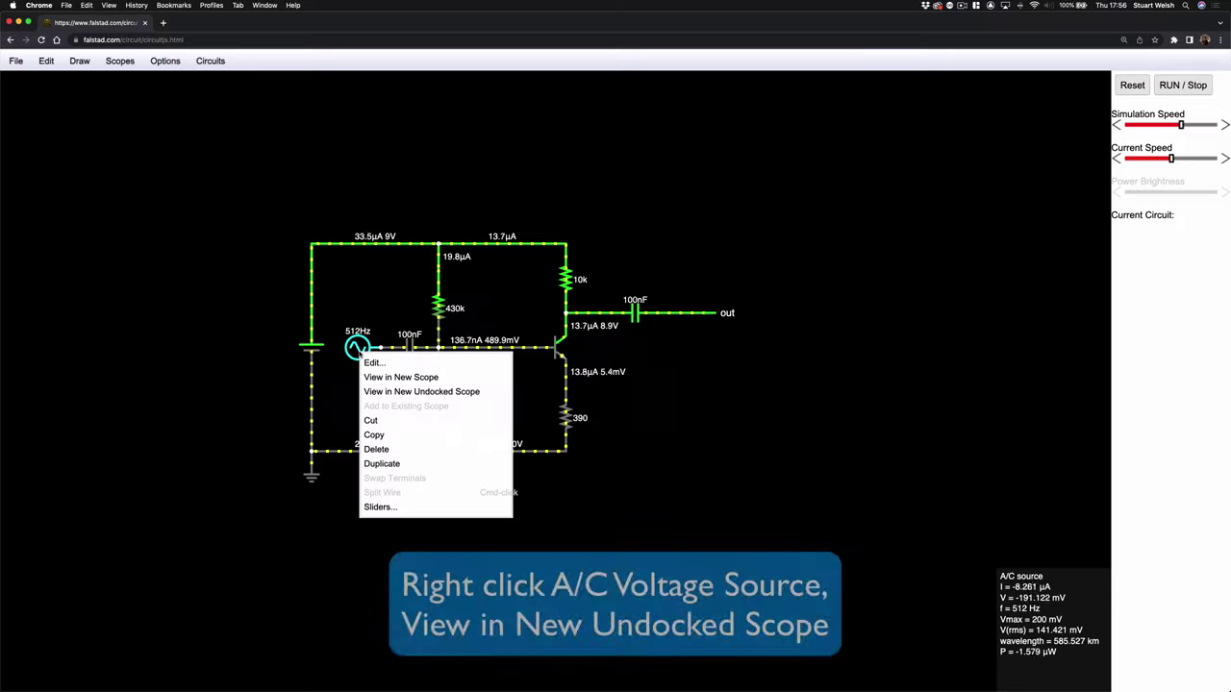
left_click(401, 392)
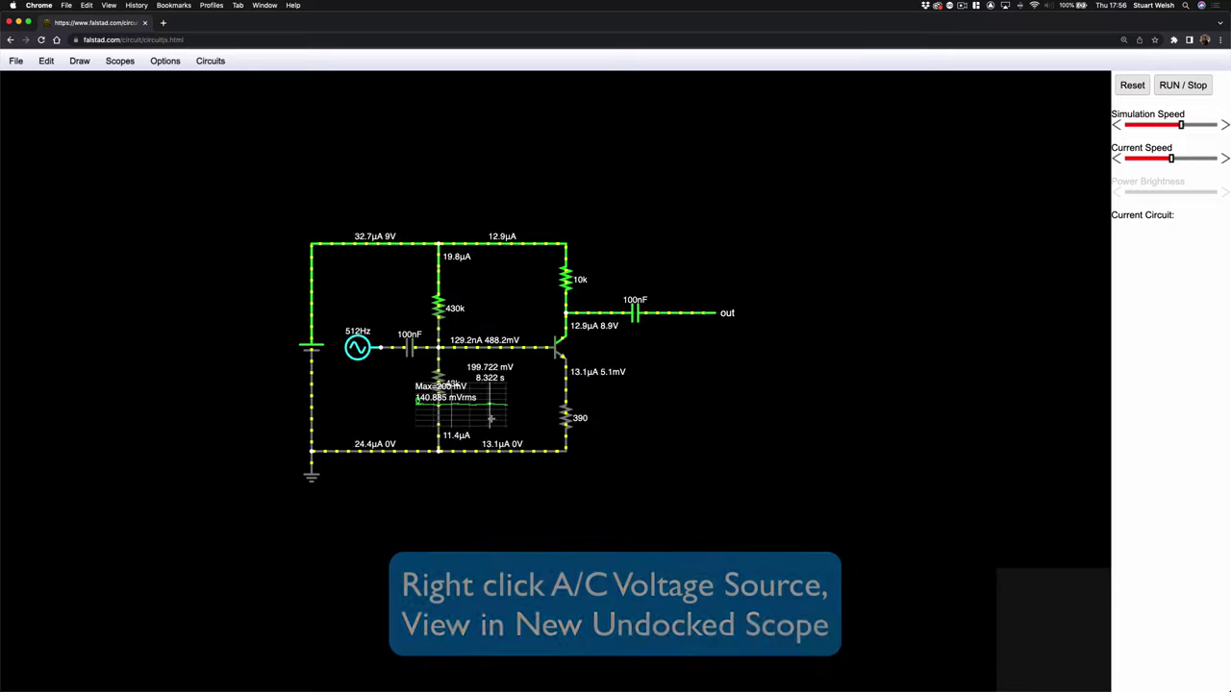
key("space")
left_click_drag(490, 421, 257, 288)
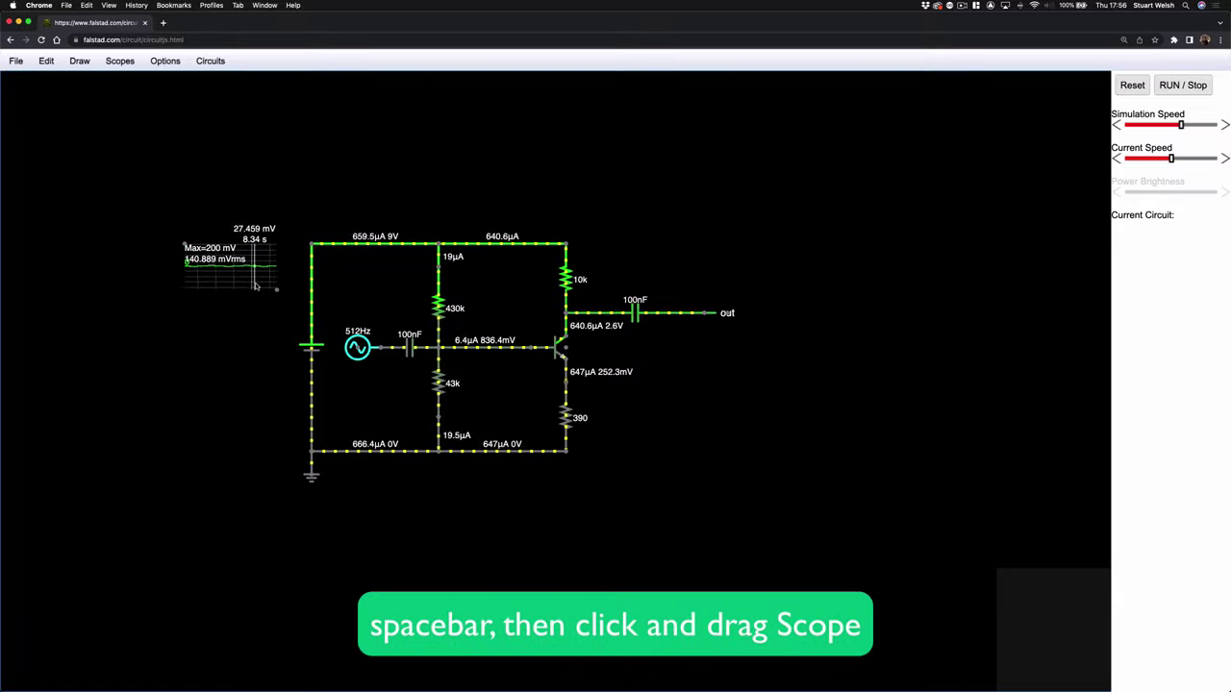
left_click_drag(276, 291, 265, 417)
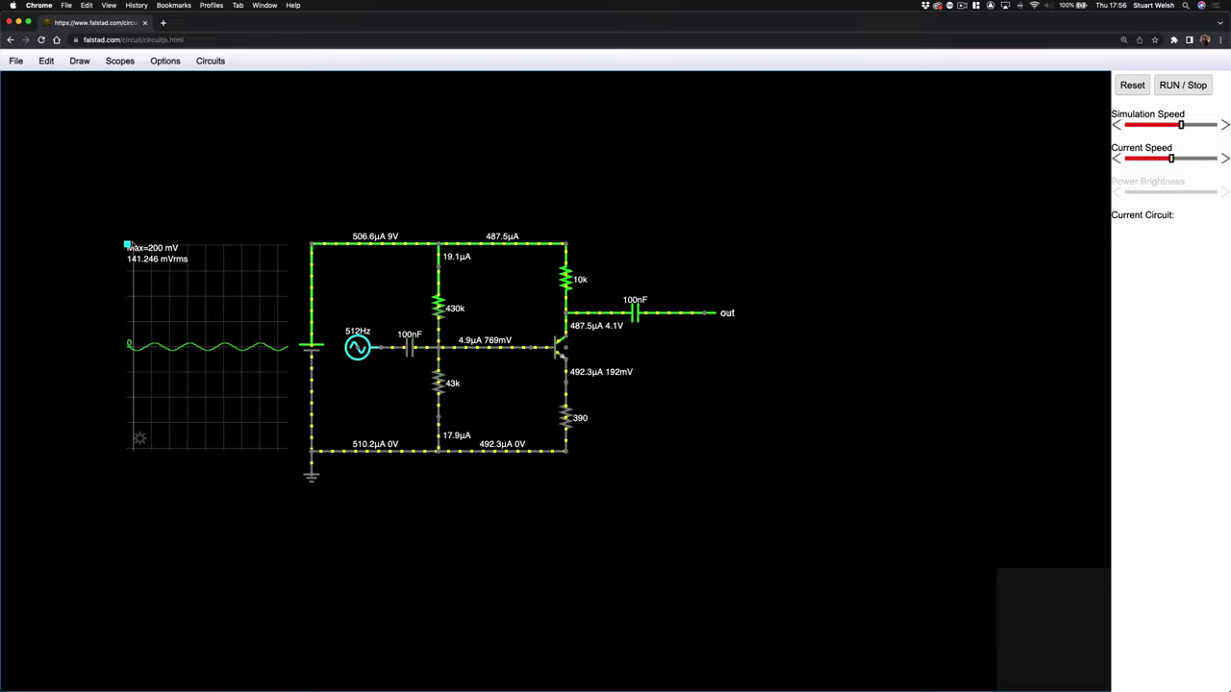
Step: Show the analog output in a new undocked scope and enlarge it to about the circuit's height beside the output
right_click(725, 314)
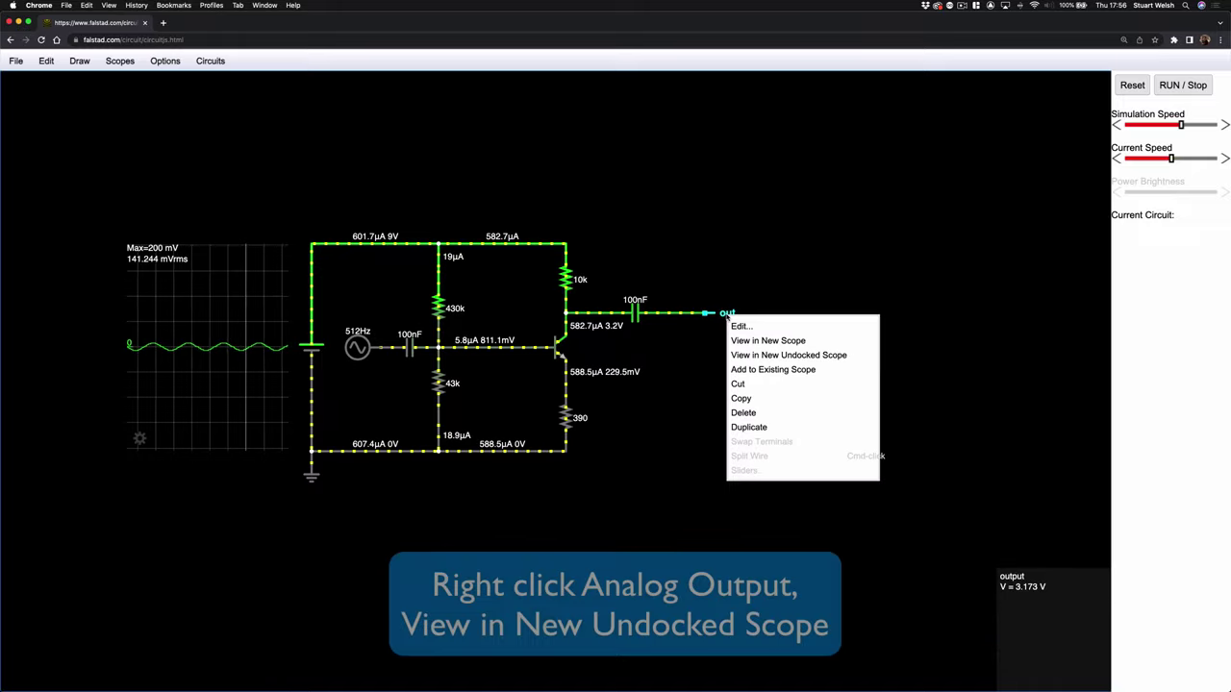
left_click(787, 355)
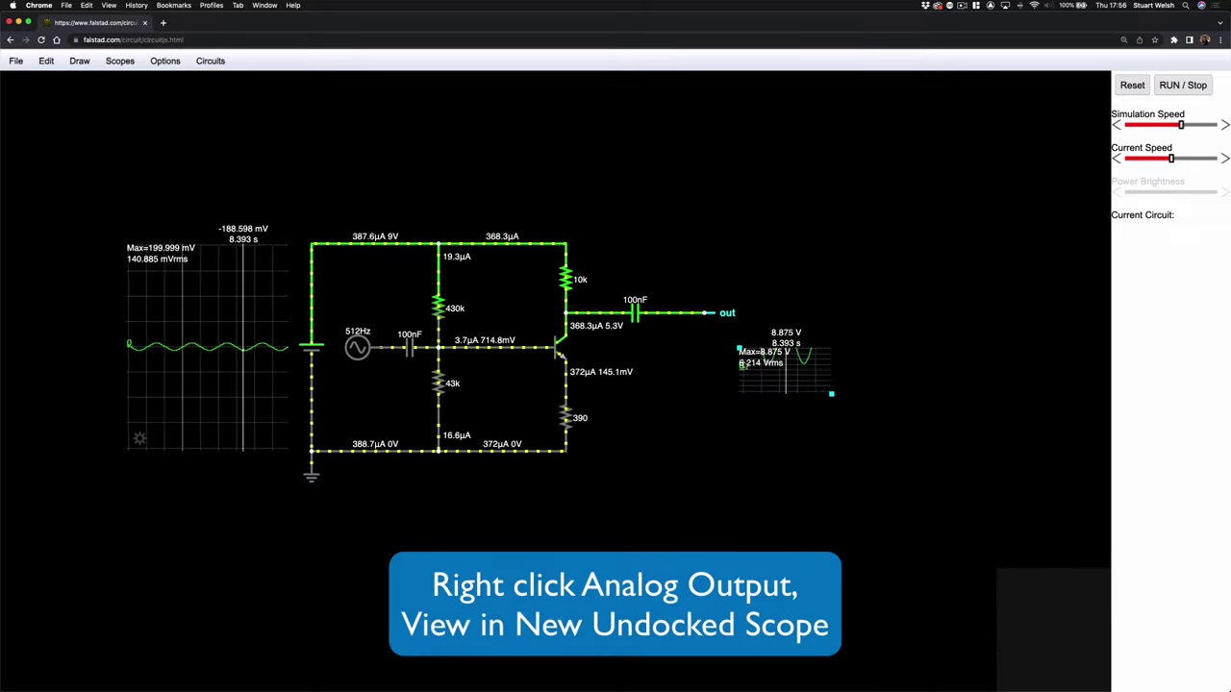
left_click_drag(739, 348, 741, 232)
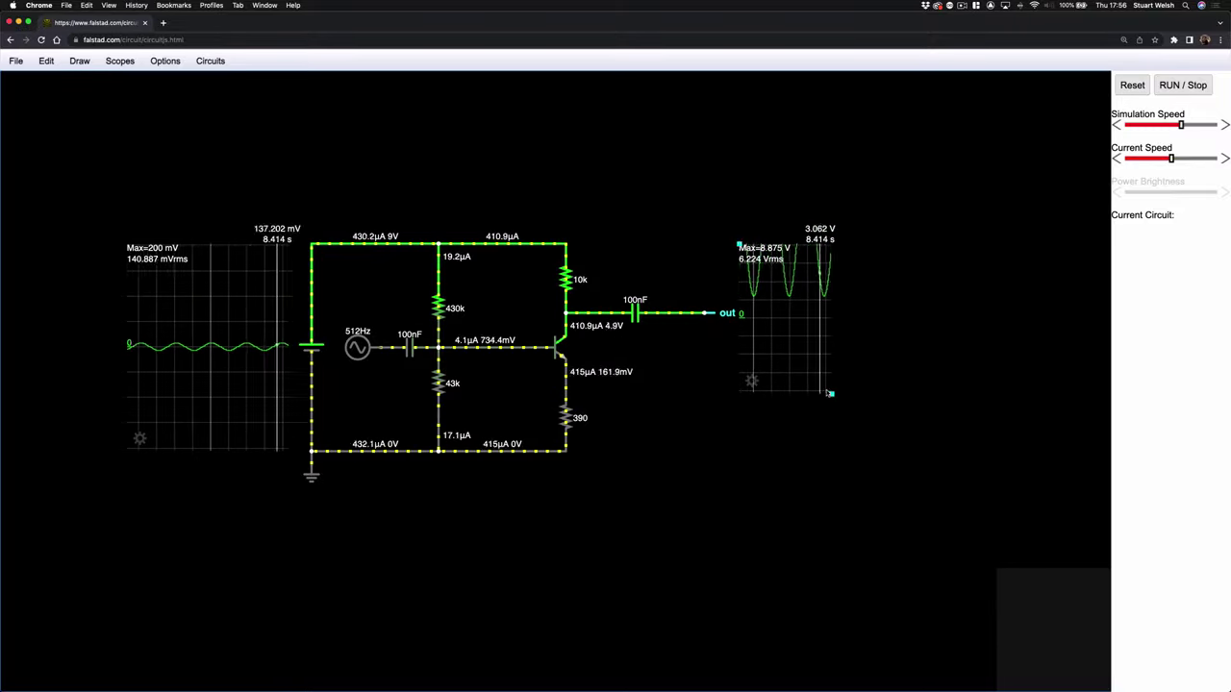
left_click_drag(832, 395, 887, 465)
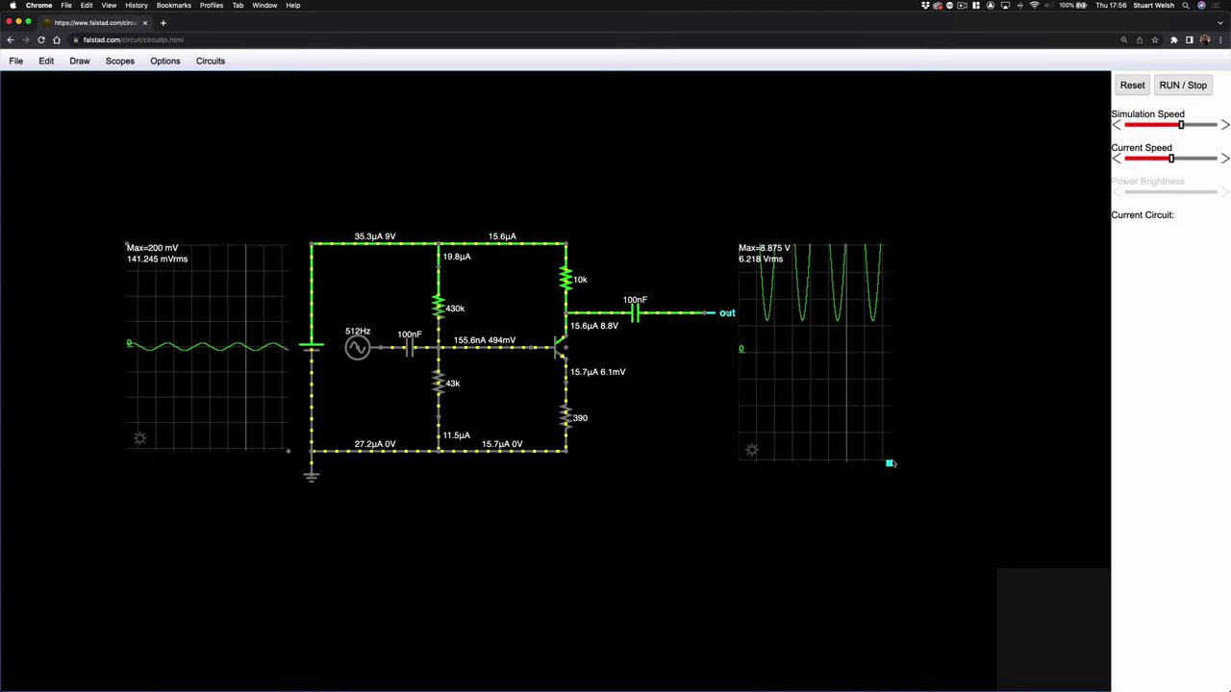
Step: Set the analog output's scope and the A/C source's scope to AC Coupled
left_click(752, 450)
left_click(522, 253)
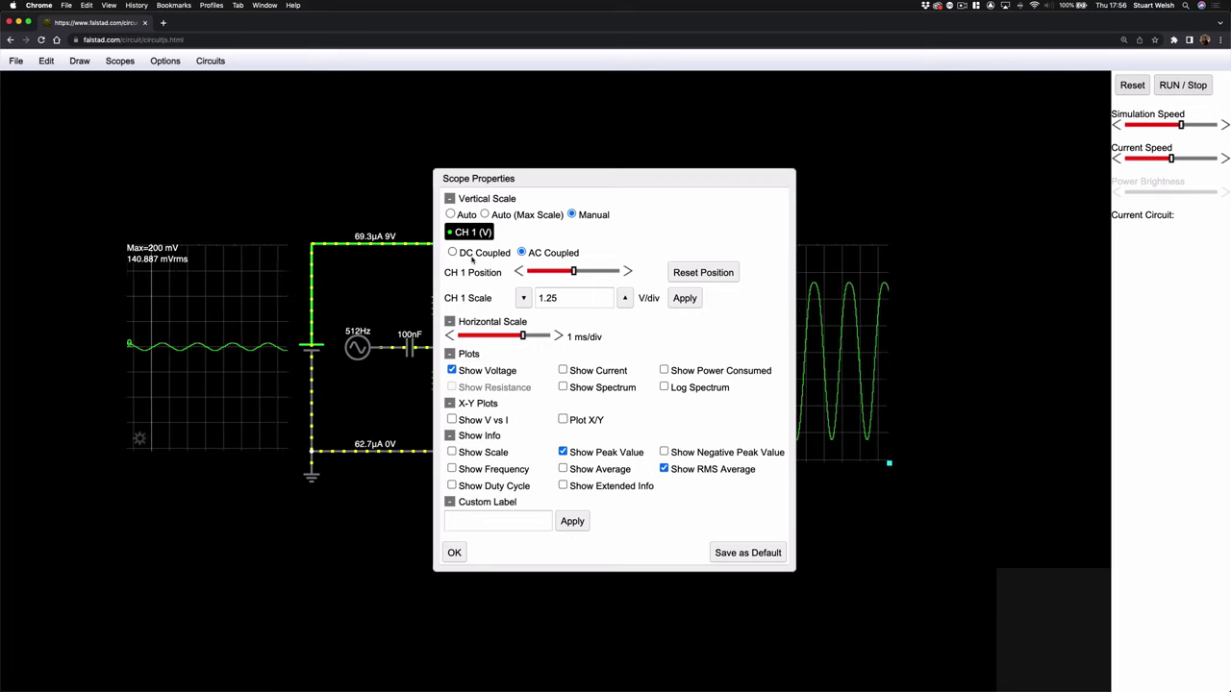
left_click(455, 554)
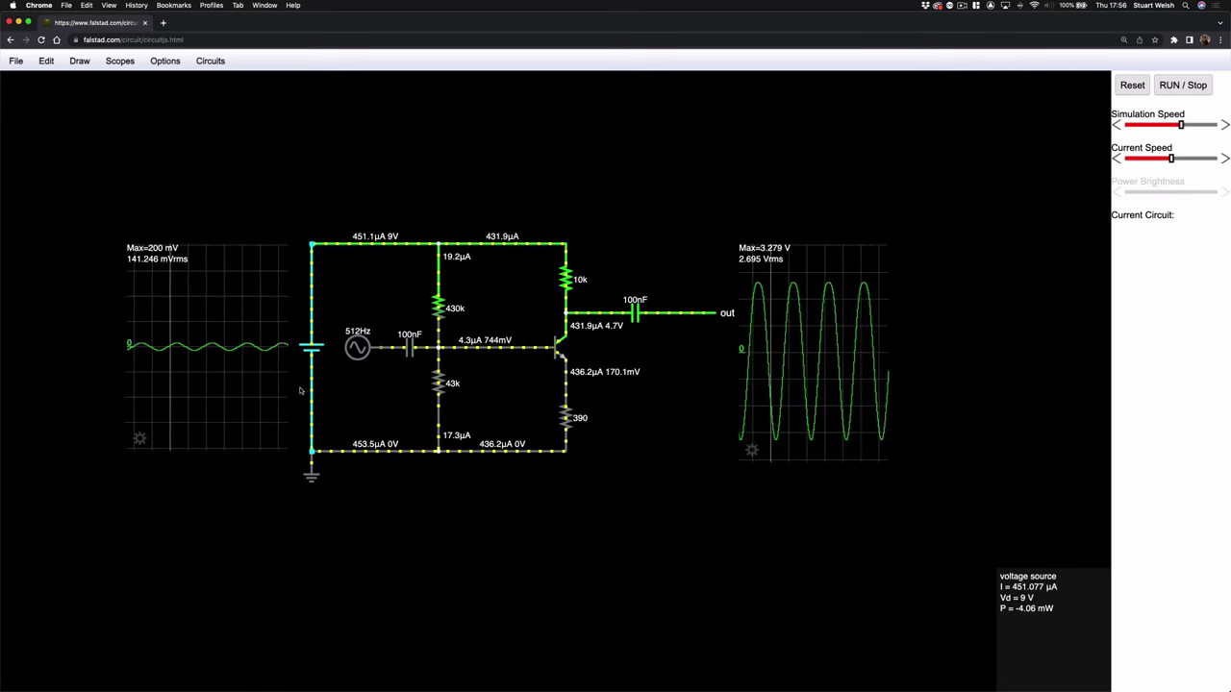
left_click(139, 439)
left_click(529, 253)
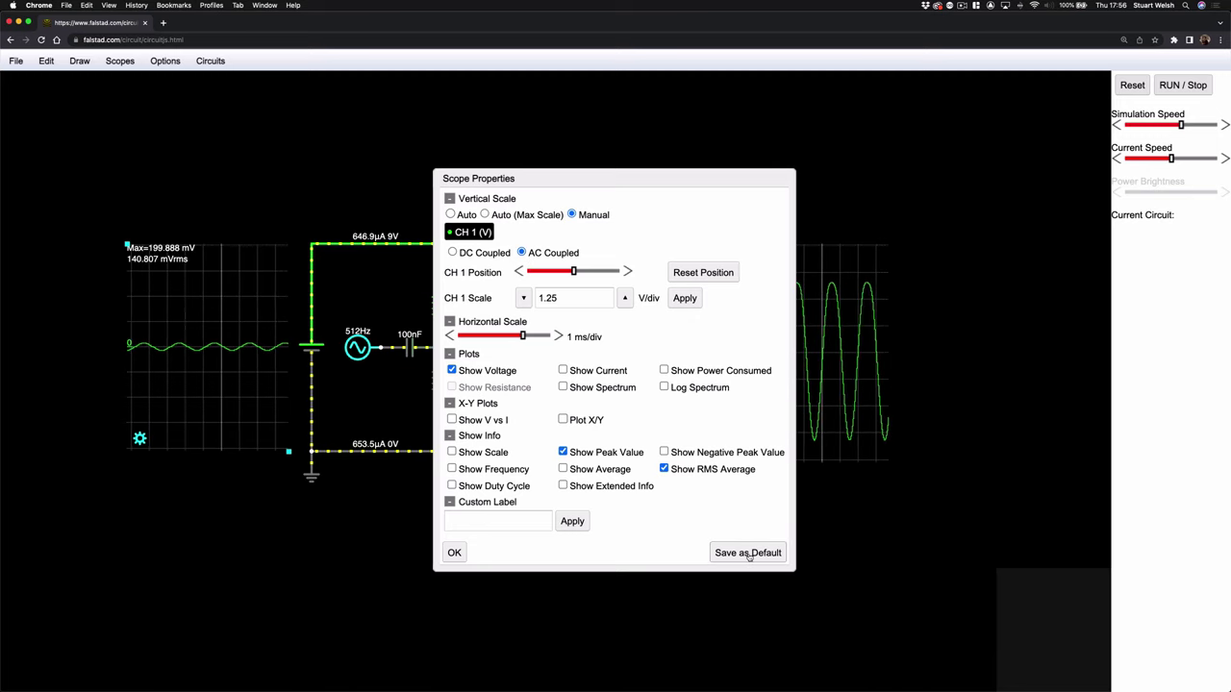
left_click(455, 553)
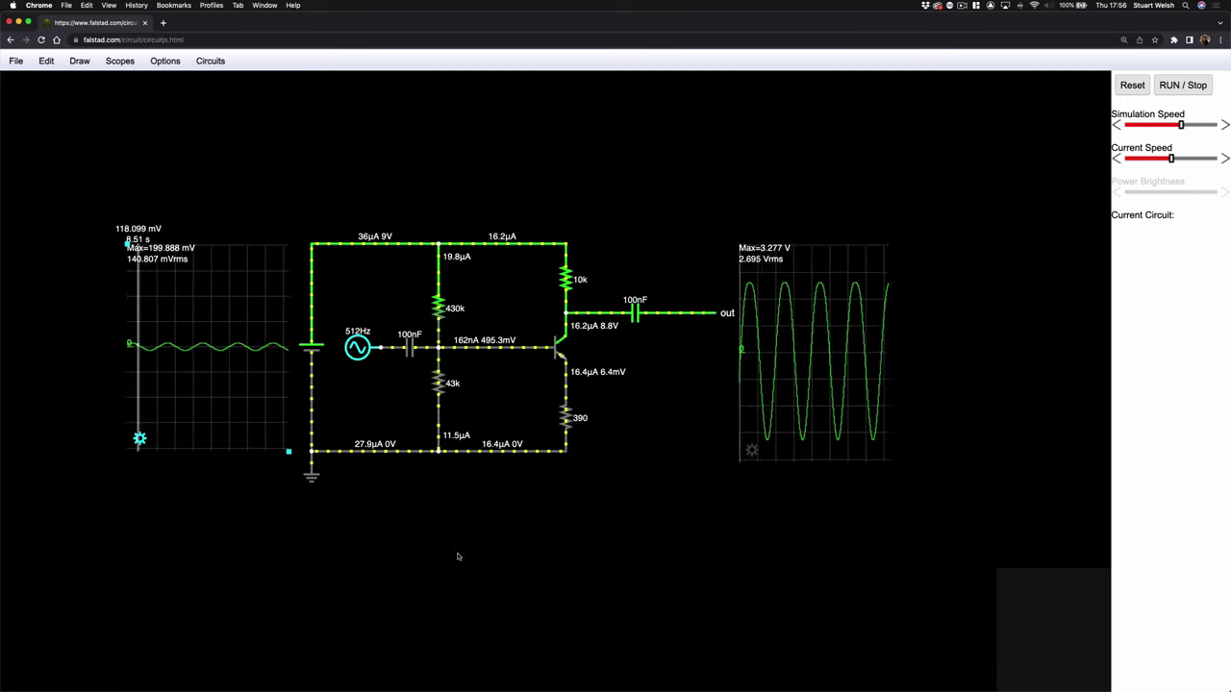
Step: Review the analog output scope's properties, and add the A/C source's trace to that scope, Undocked Scope 2
left_click(751, 449)
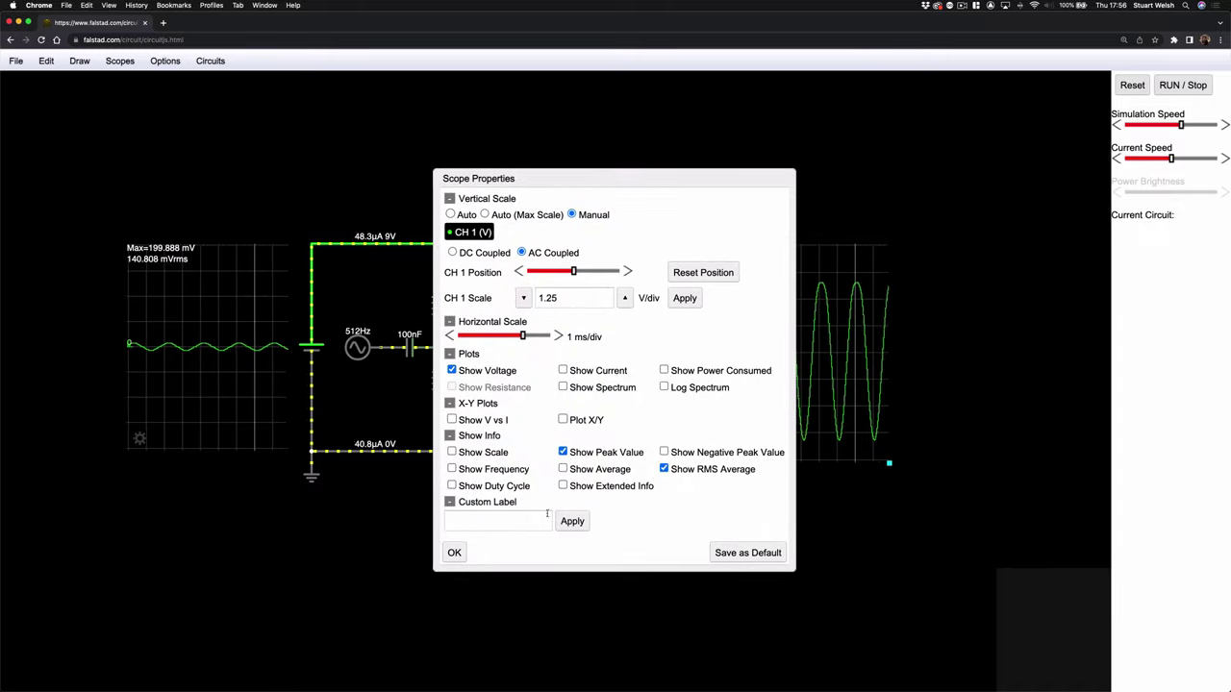
left_click(455, 553)
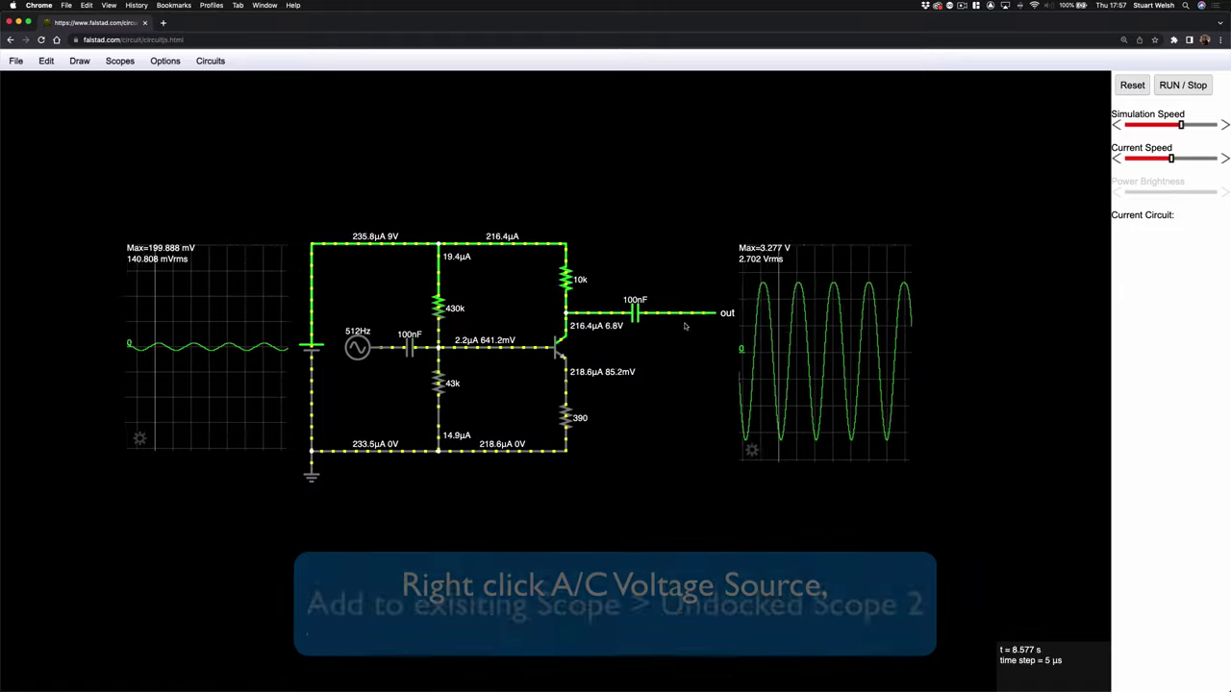
right_click(356, 350)
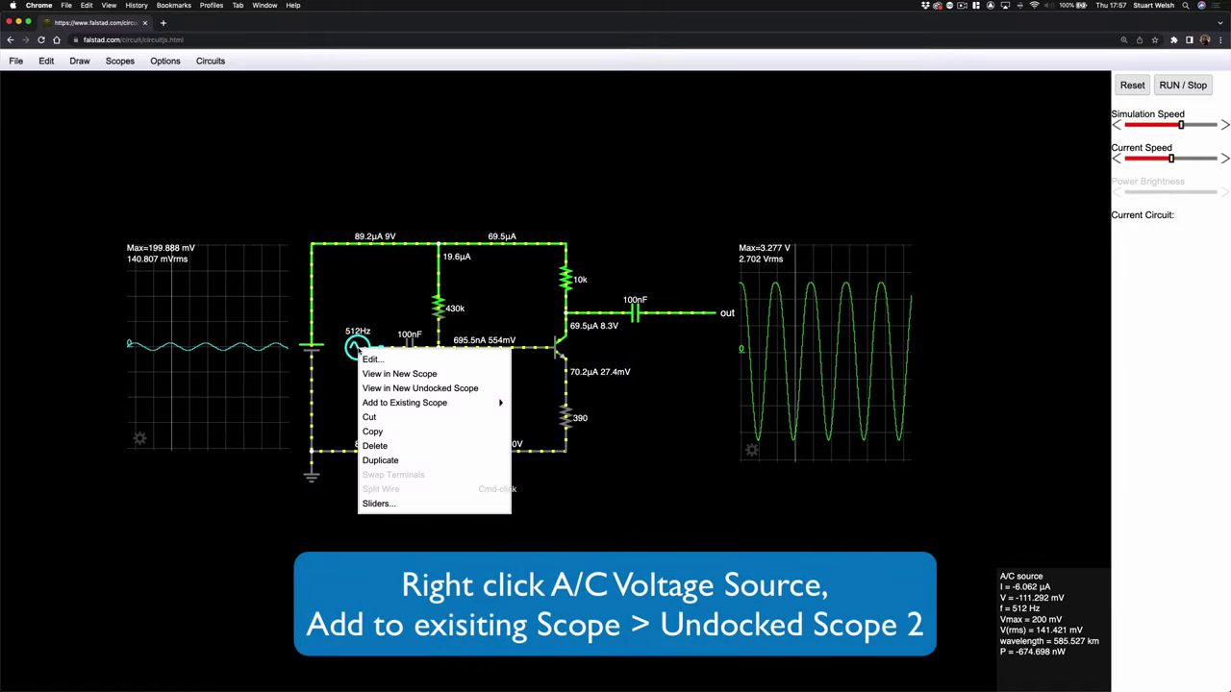
mouse_move(462, 402)
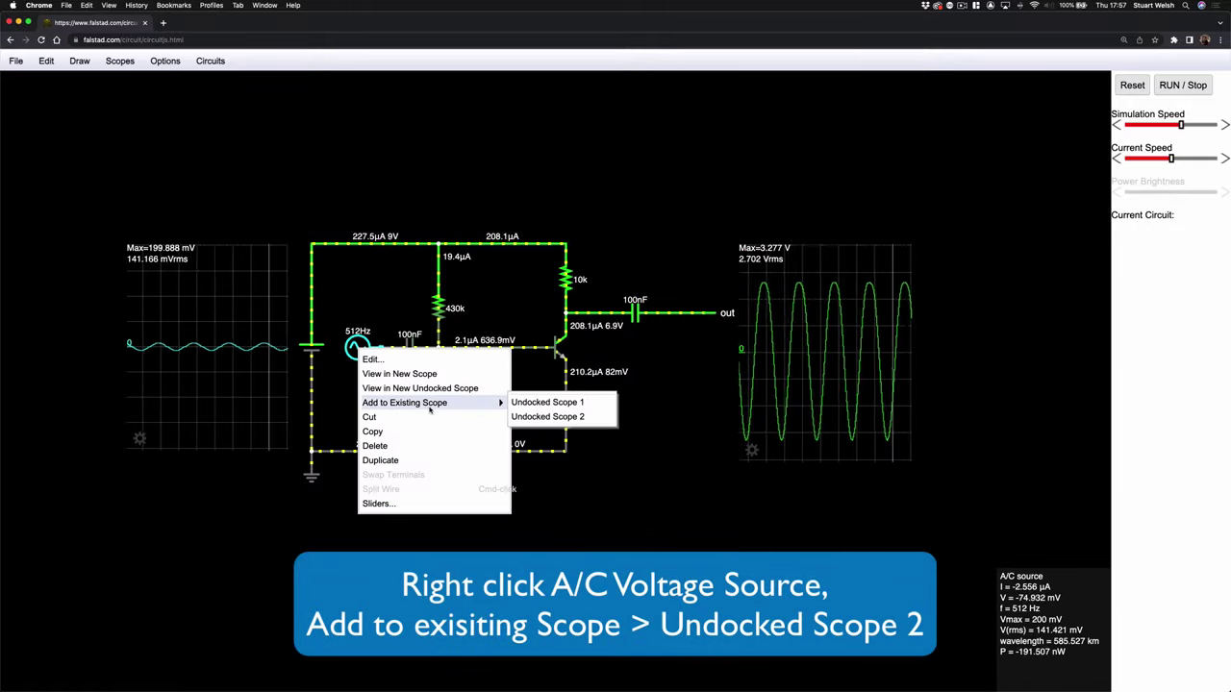
left_click(548, 417)
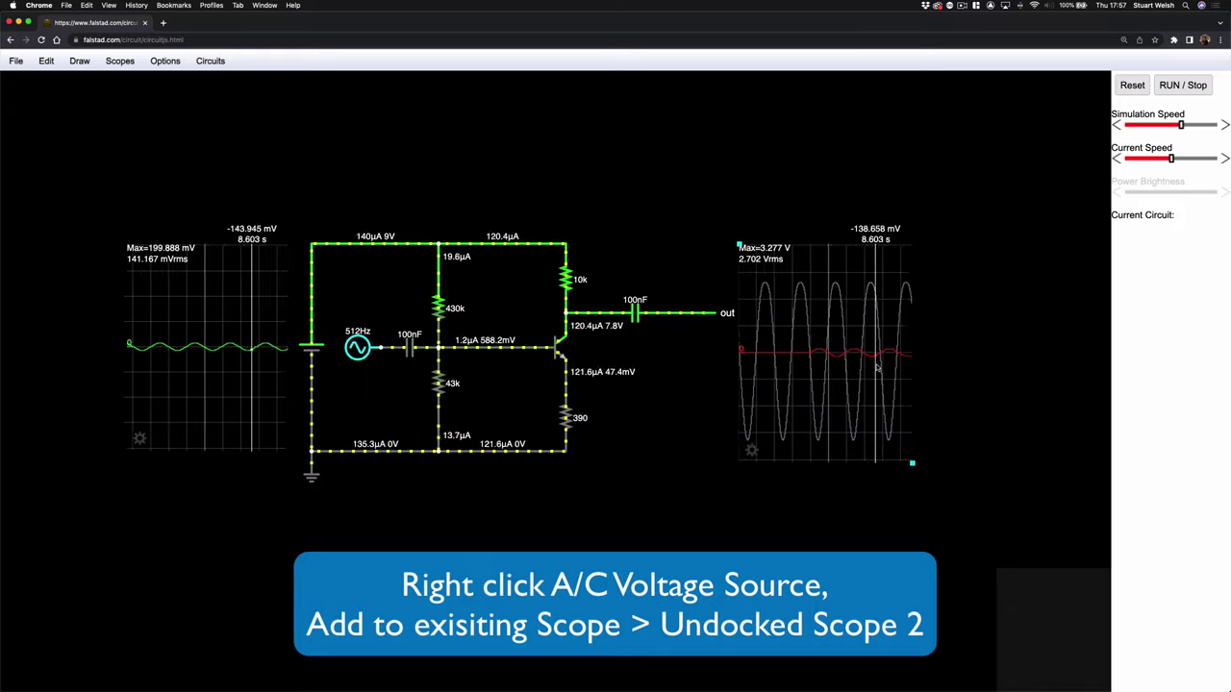
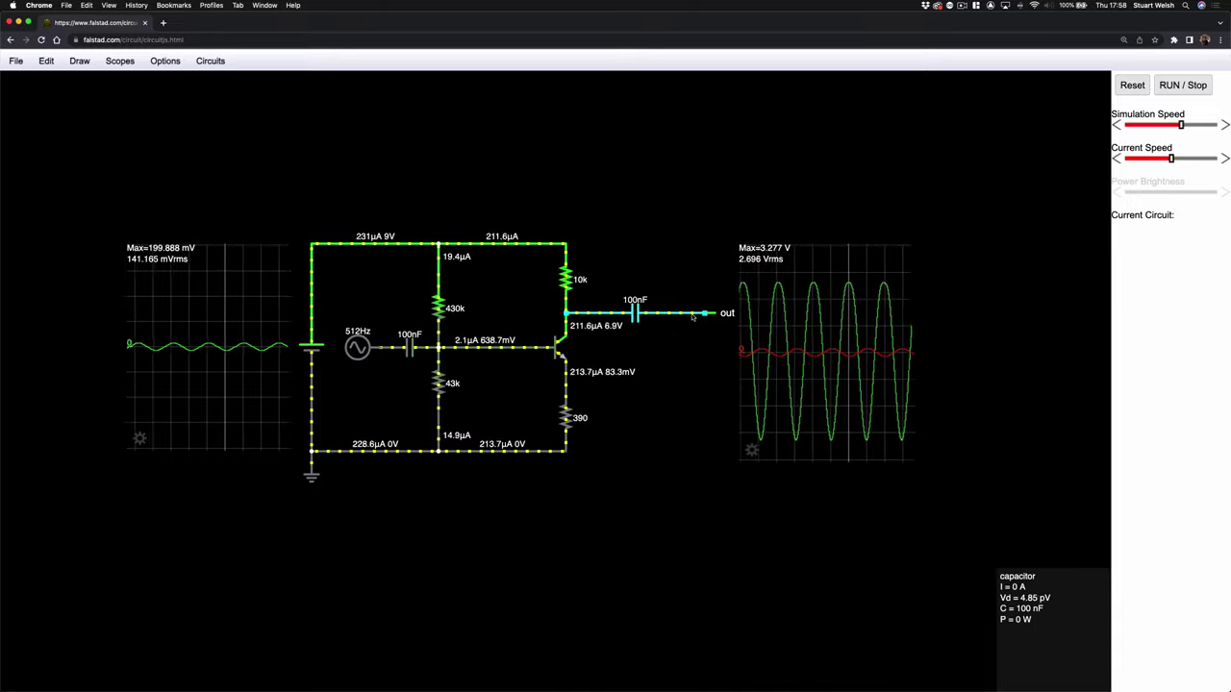
Step: Disconnect the A/C source's terminal from the 100 nF input capacitor to test the signal path, and reconnect it
mouse_move(378, 349)
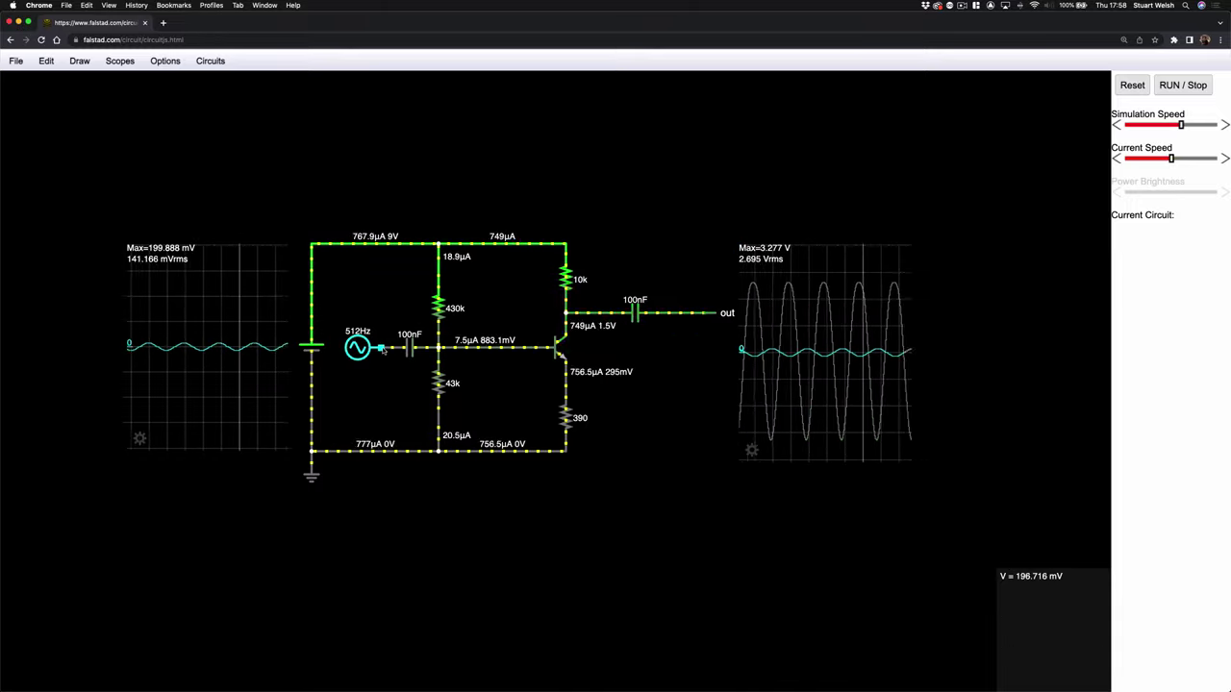
left_click_drag(381, 348, 382, 361)
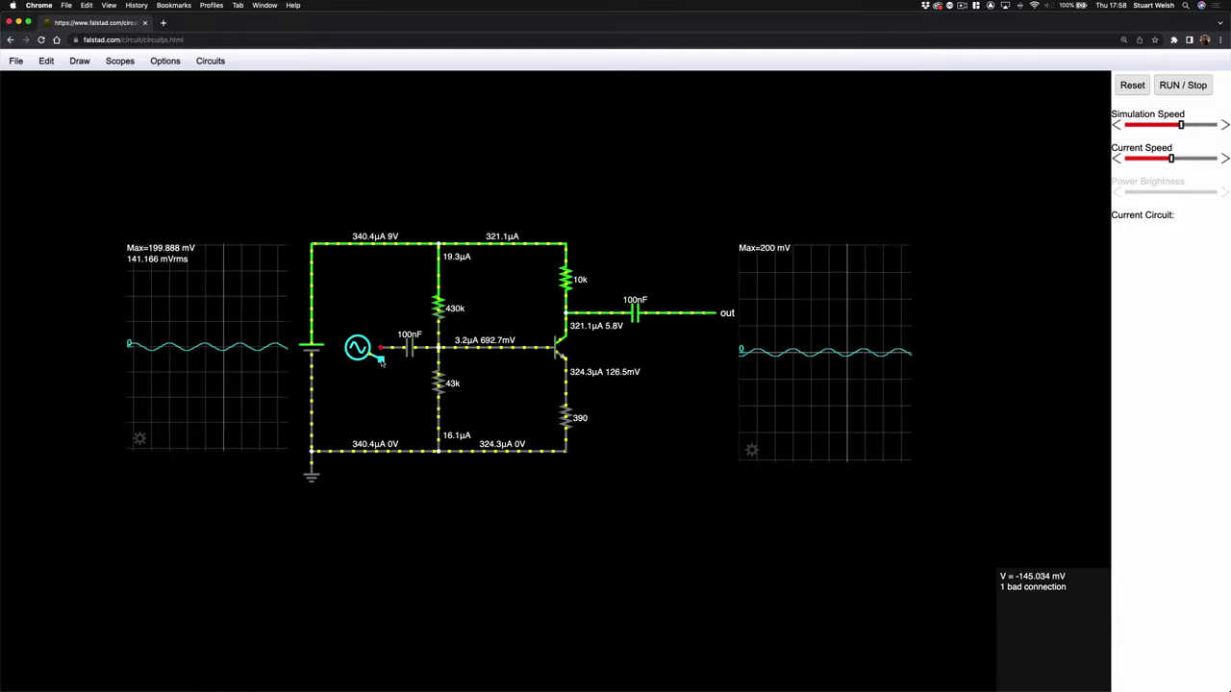
left_click_drag(381, 360, 382, 350)
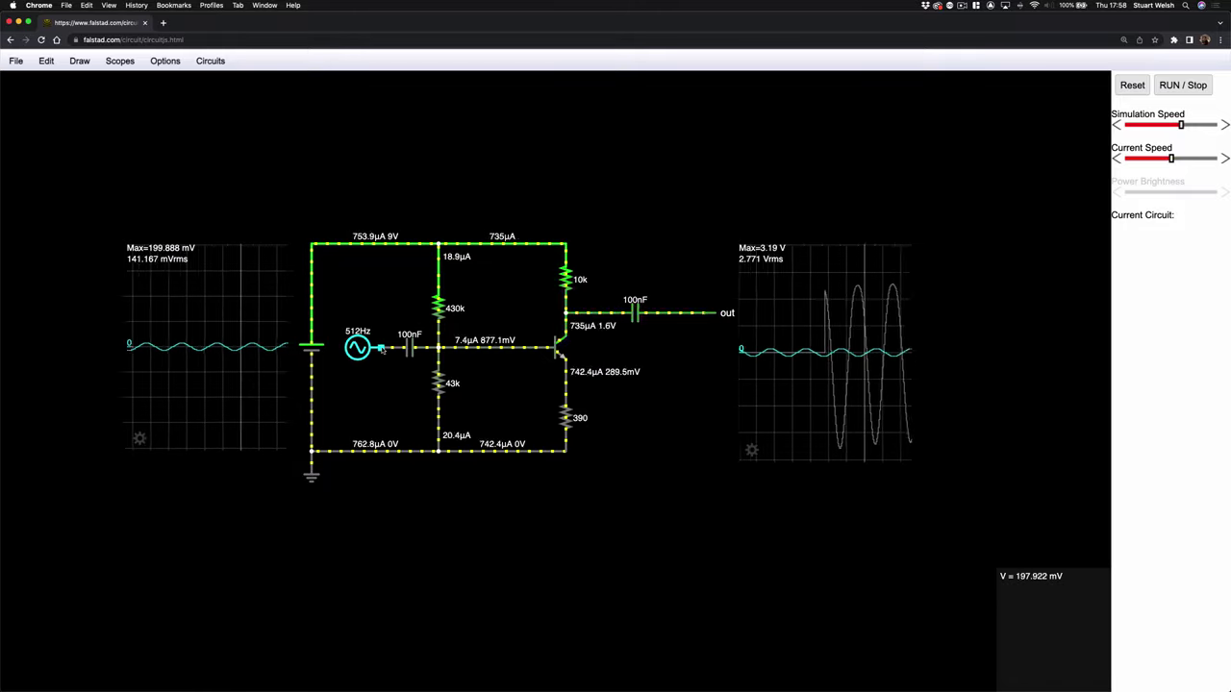